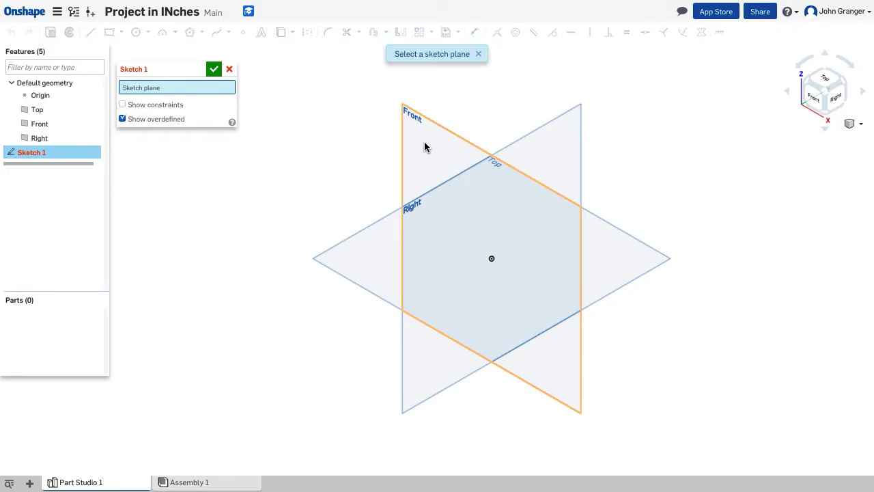
Begin Sketch 1 on the Front plane and view it normal to the plane.
left_click(424, 143)
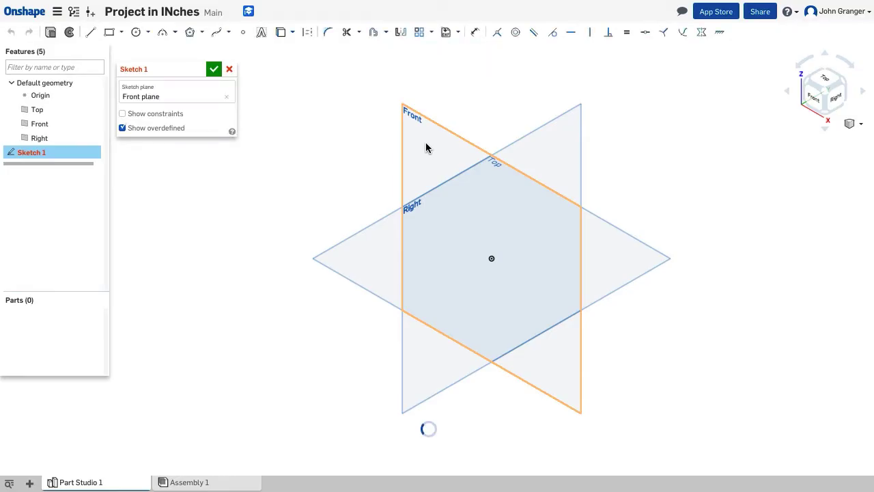
right_click(191, 205)
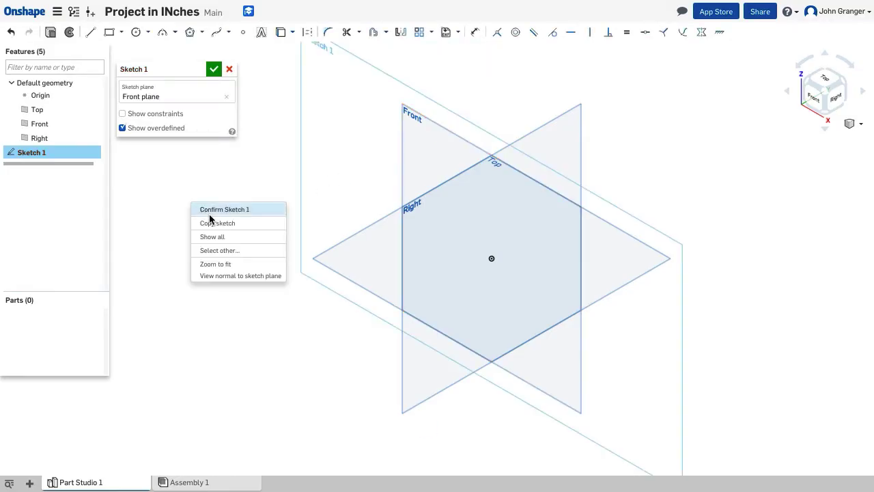
left_click(212, 276)
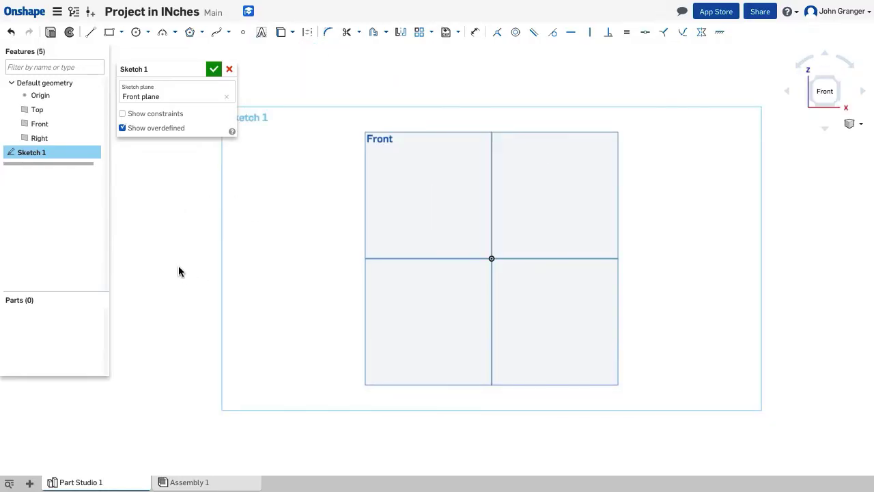
Draw a closed six-point L outline with the Line tool, then exit the tool.
key("l")
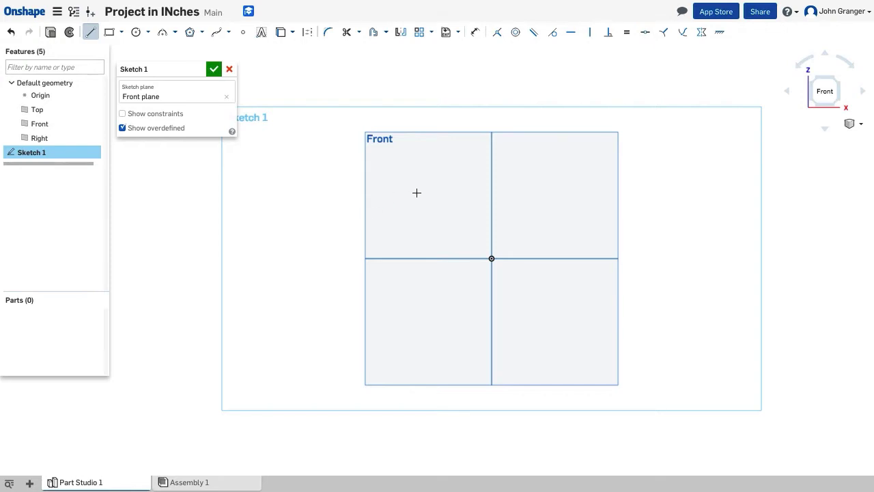
left_click(417, 192)
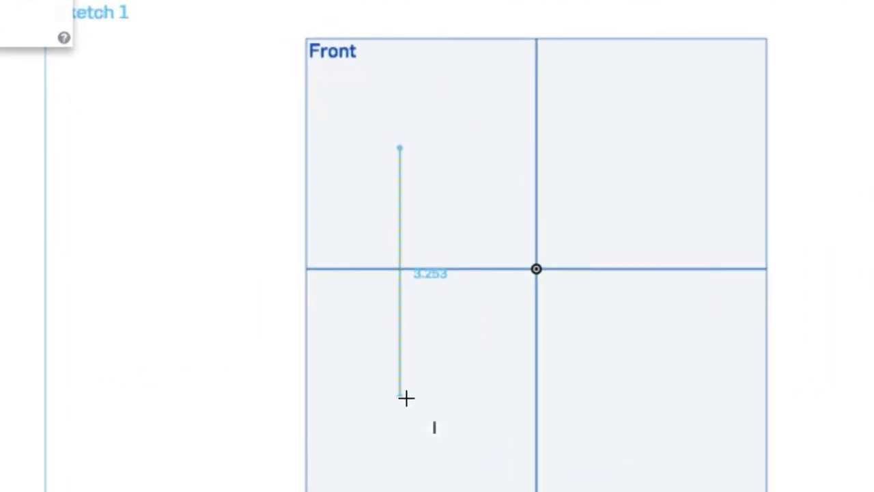
left_click(400, 396)
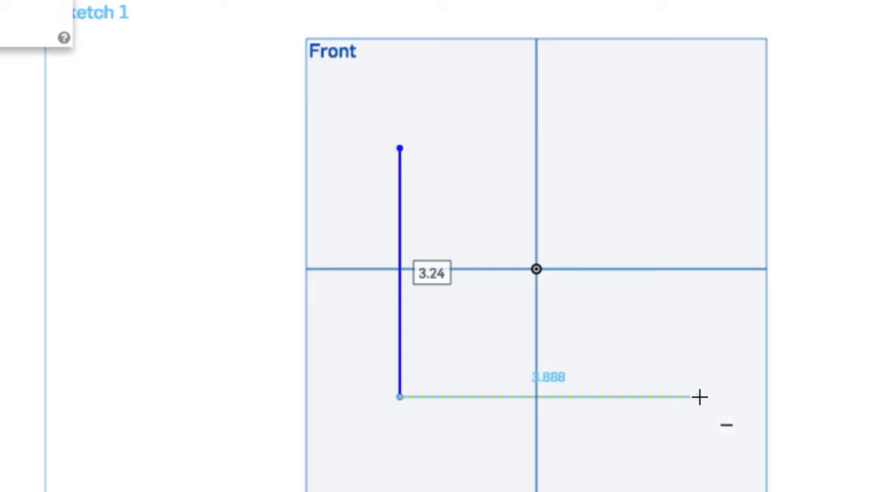
left_click(698, 396)
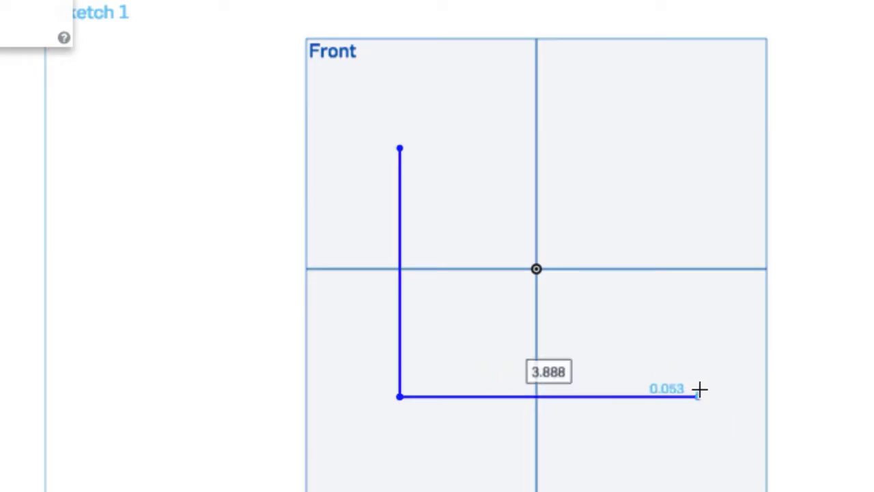
left_click(698, 351)
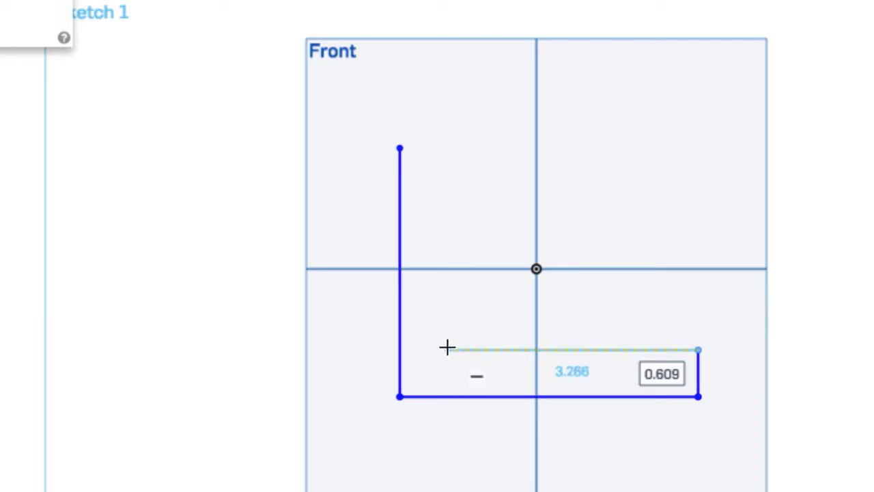
left_click(447, 350)
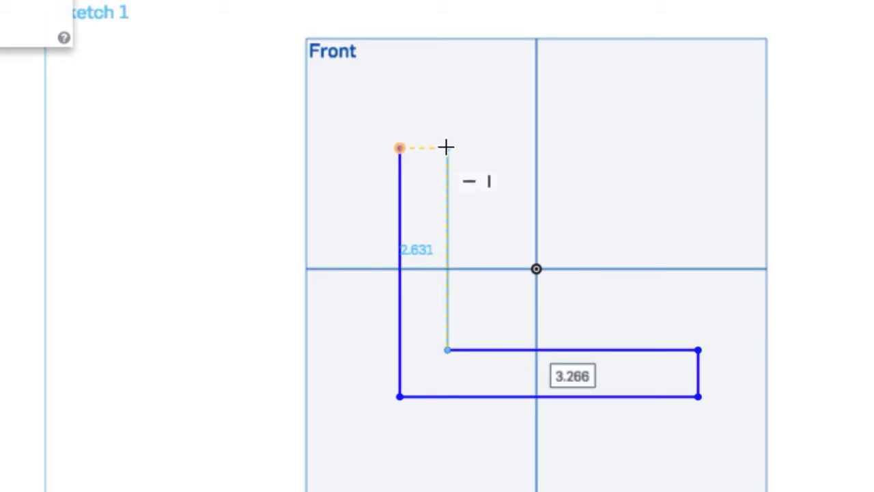
left_click(447, 146)
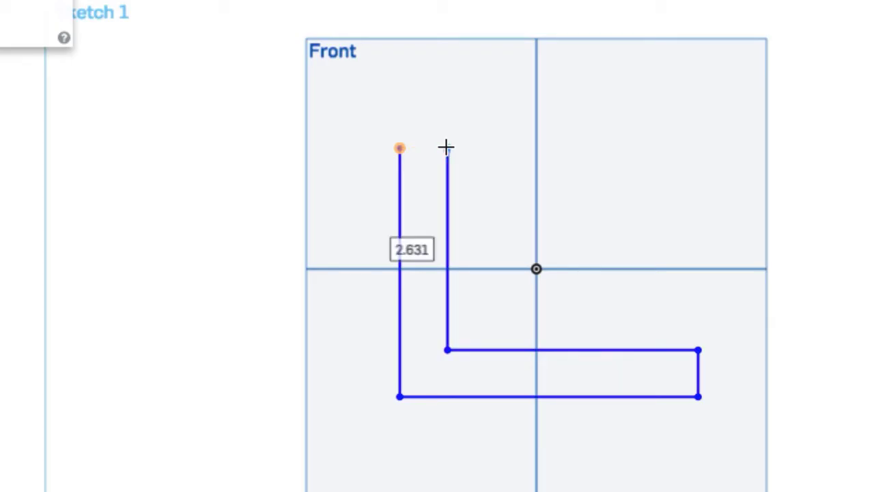
left_click(401, 147)
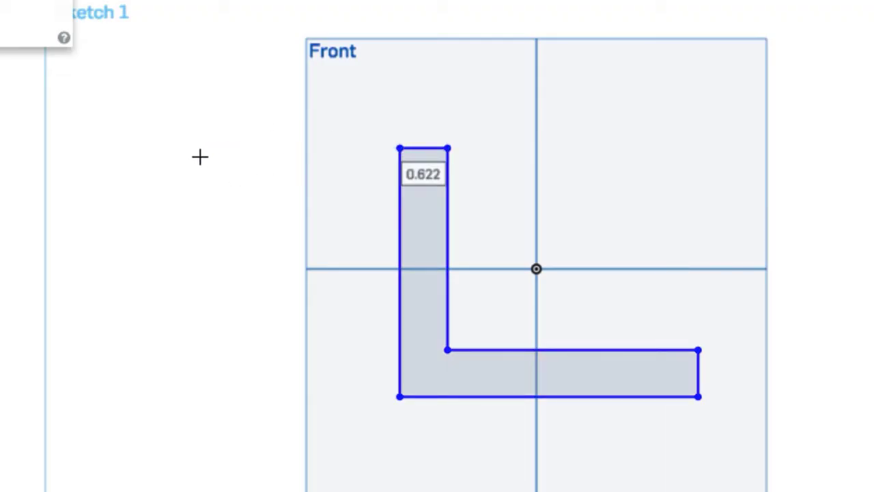
right_click(183, 174)
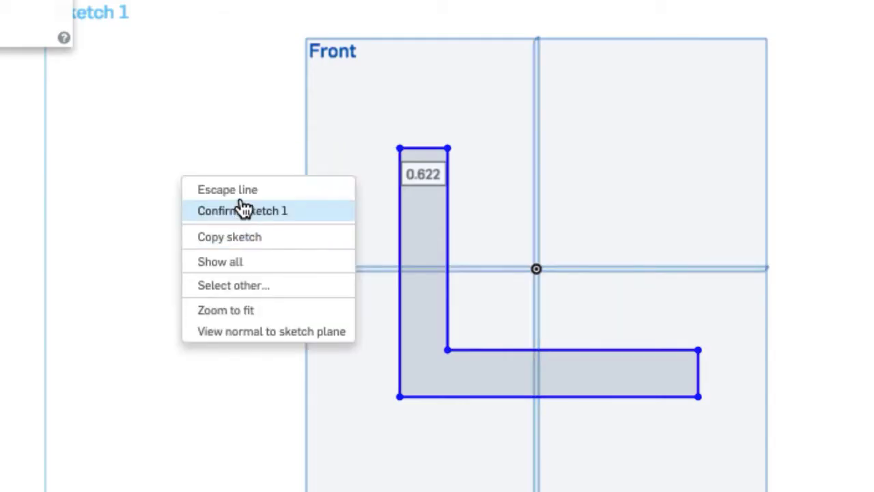
left_click(229, 191)
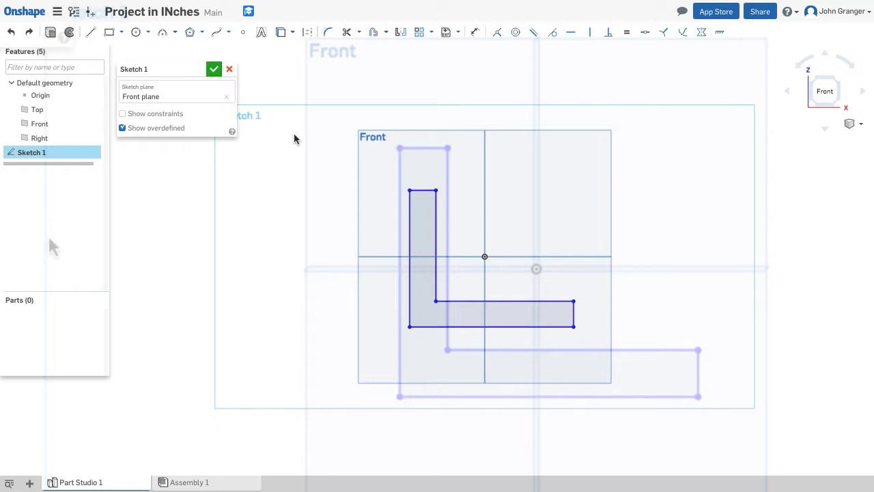
Dimension the L's left edge at 4 in tall and its bottom edge at 5 in long.
left_click(476, 32)
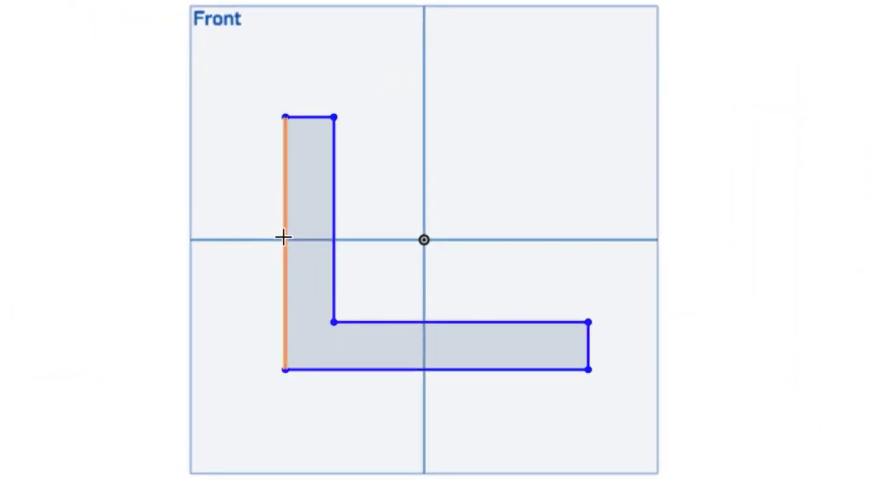
left_click(284, 239)
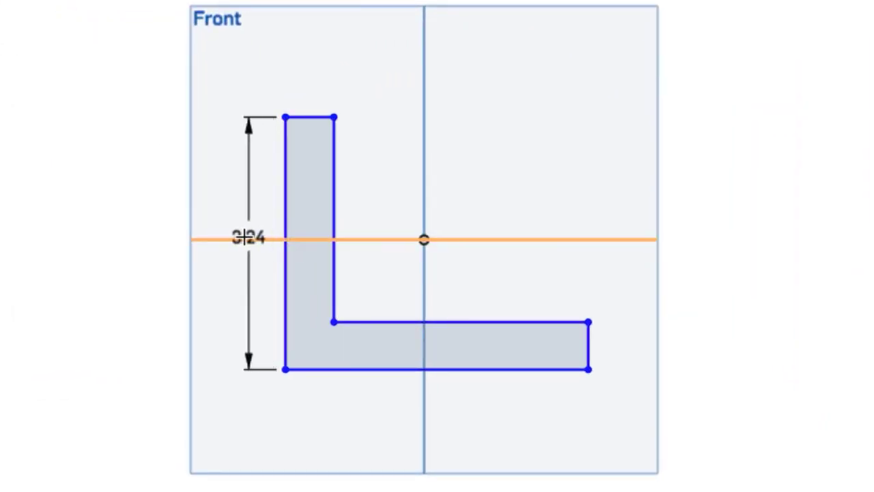
left_click(201, 237)
type("4")
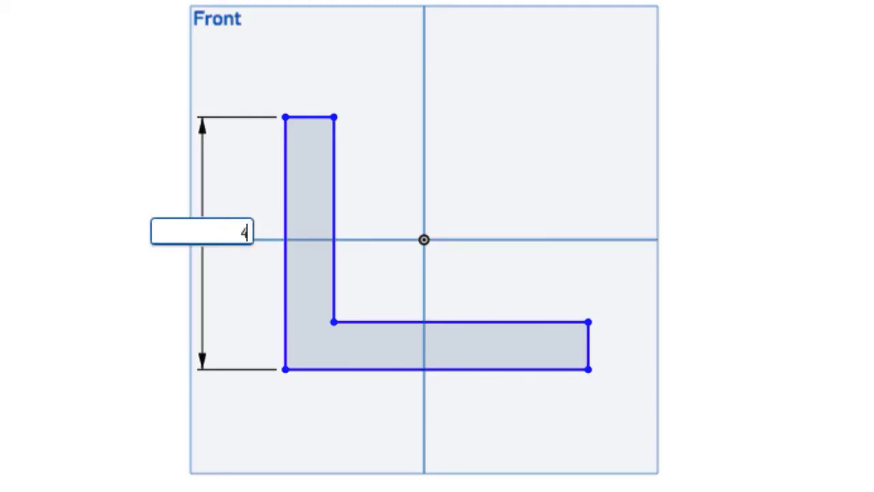
key("Return")
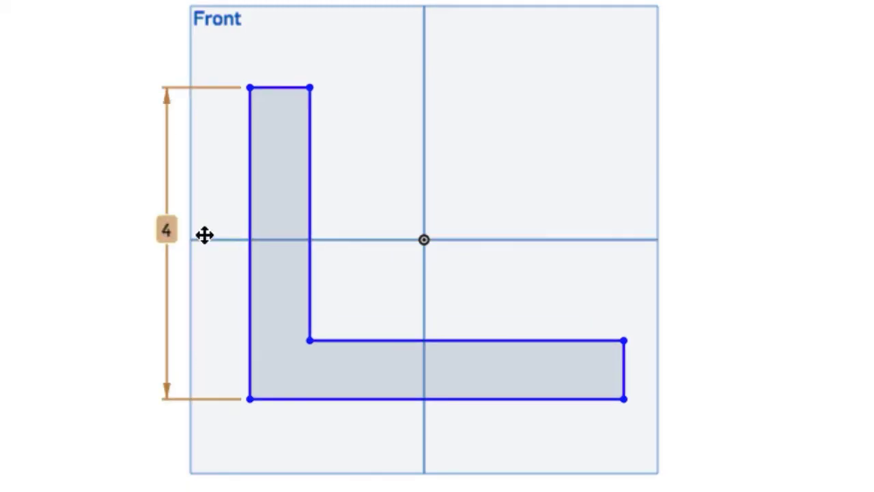
left_click(471, 400)
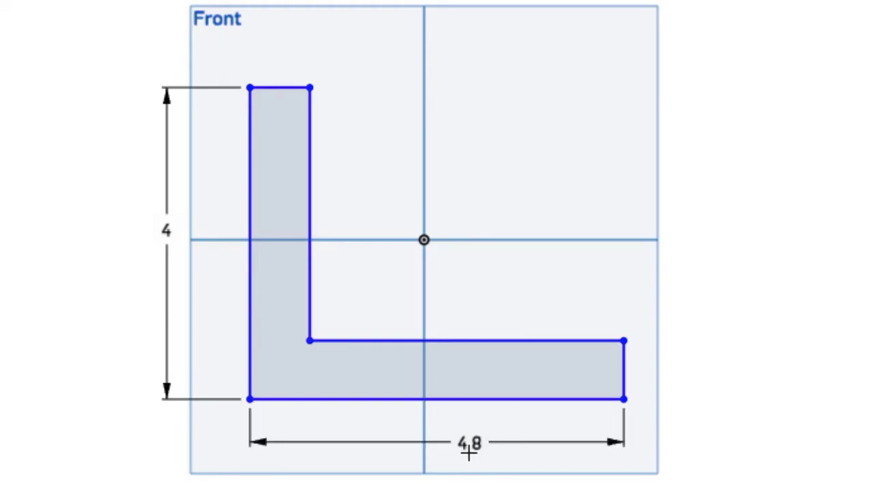
left_click(490, 476)
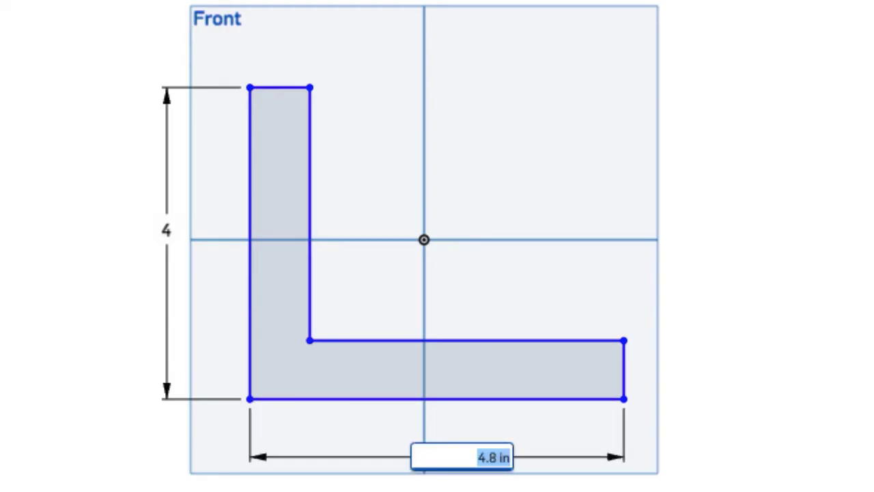
type("5")
key("Return")
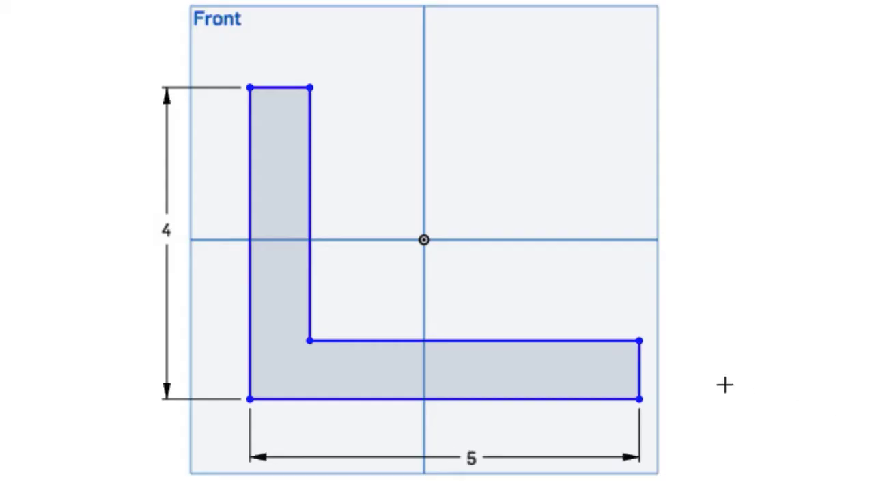
Dimension the base's right end edge to a 0.75 in thickness.
left_click(638, 368)
left_click(713, 367)
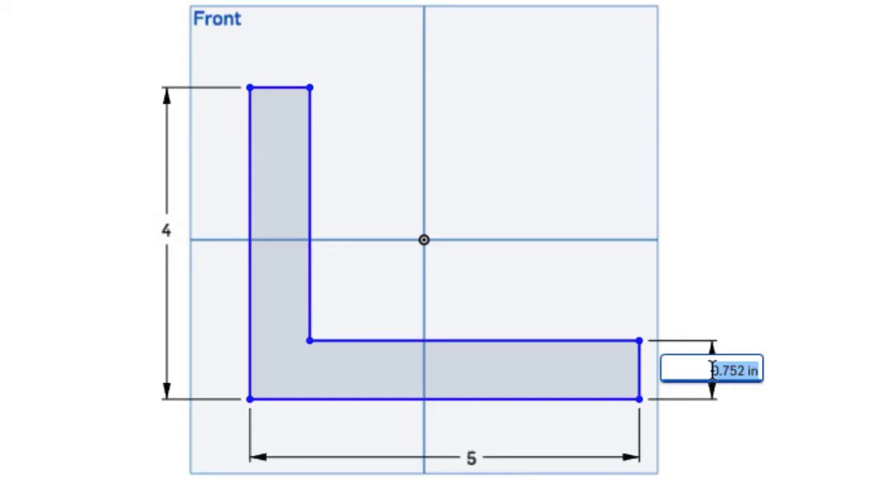
key("BackSpace")
type(".75")
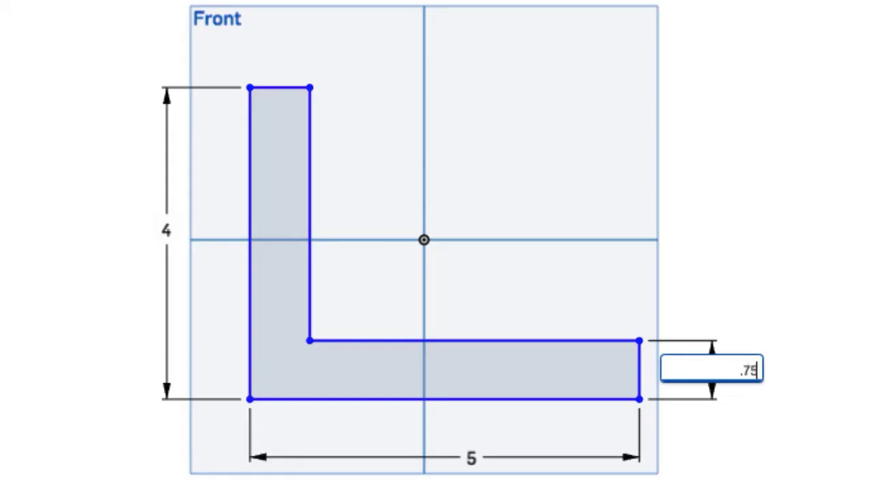
key("Return")
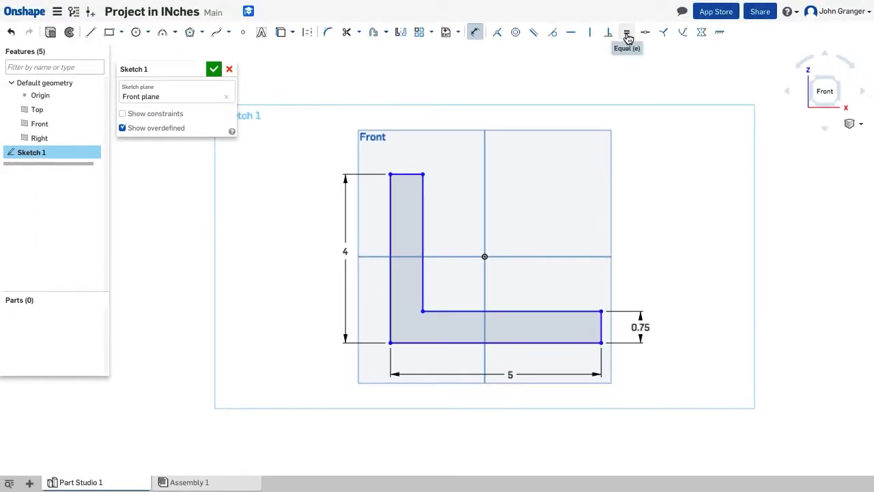
Make the upright's top edge equal in length to the base's right end edge.
left_click(627, 34)
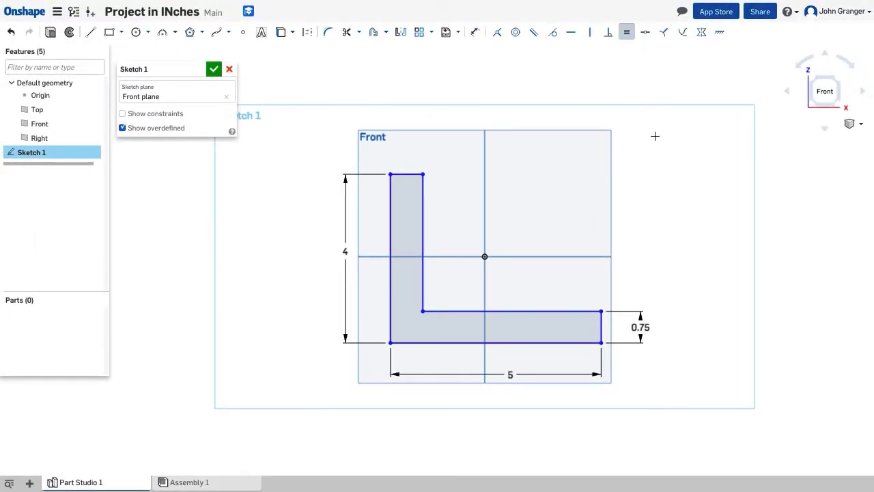
left_click(601, 322)
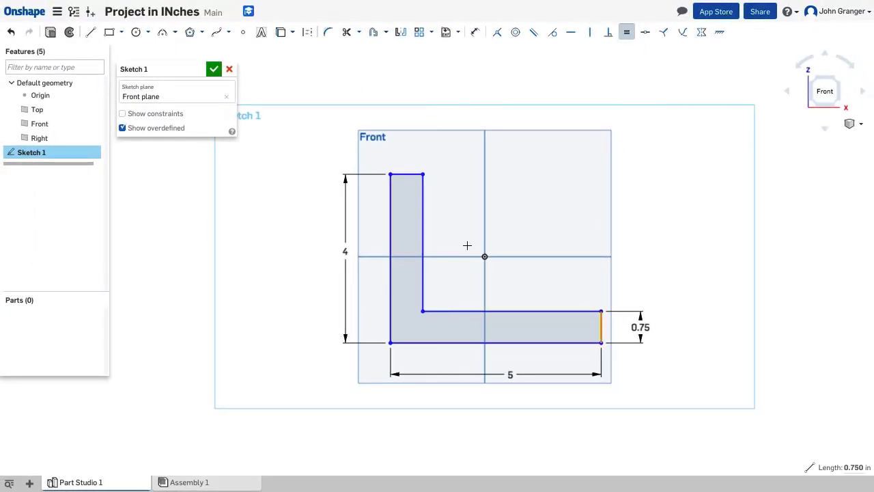
left_click(413, 175)
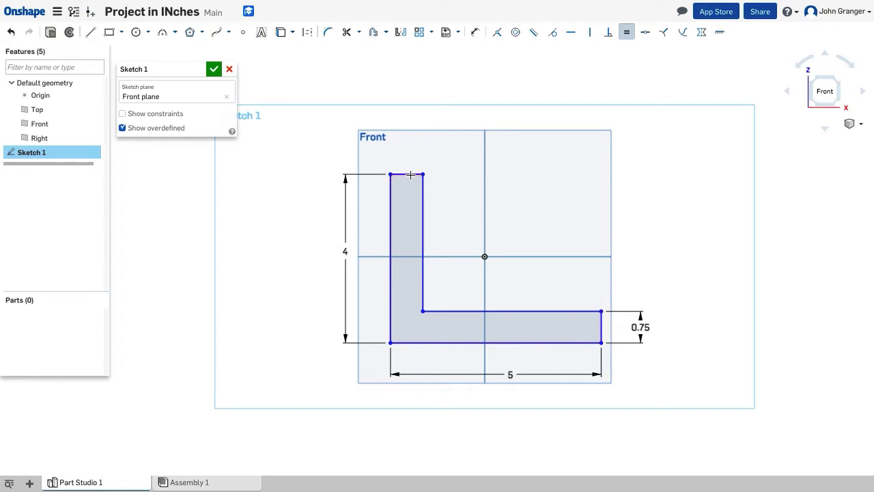
right_click(674, 228)
left_click(711, 231)
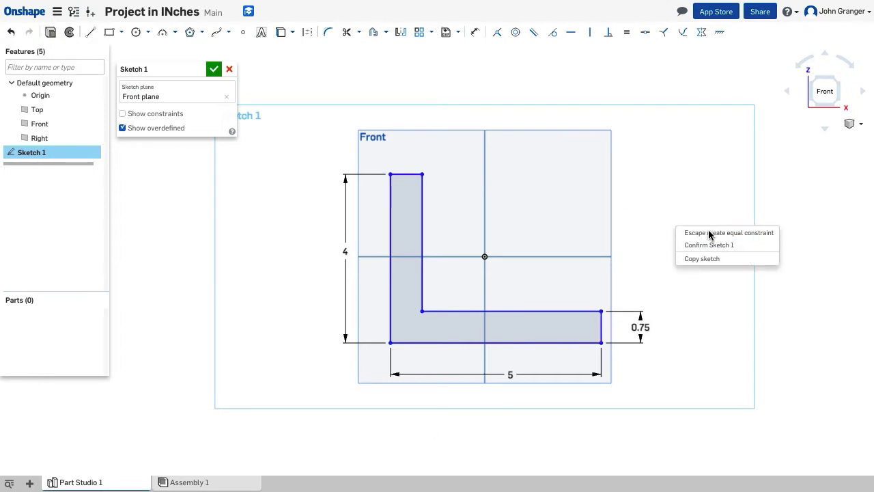
Try a base thickness of 1 in, then undo it back to 0.75 in.
double_click(642, 328)
type("1")
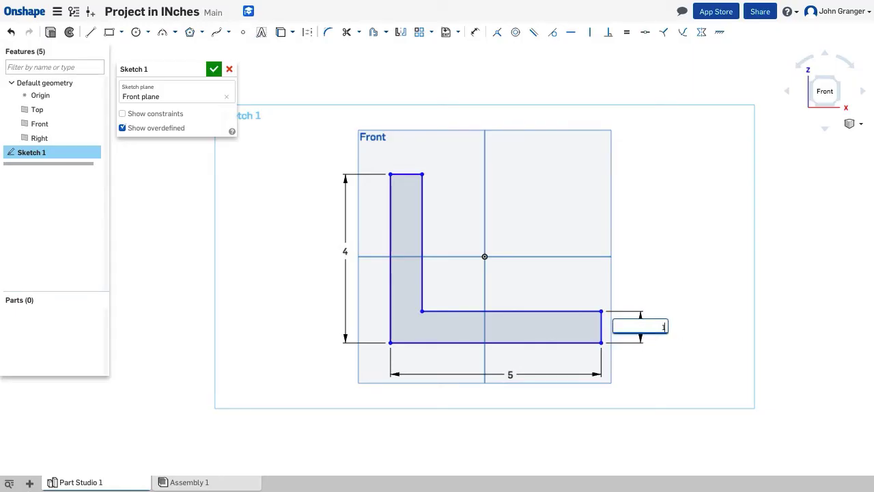
key("Return")
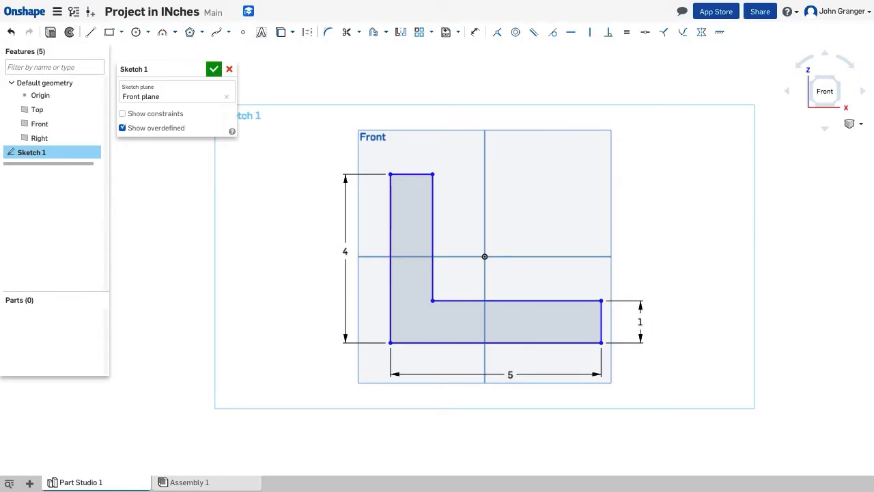
left_click(11, 32)
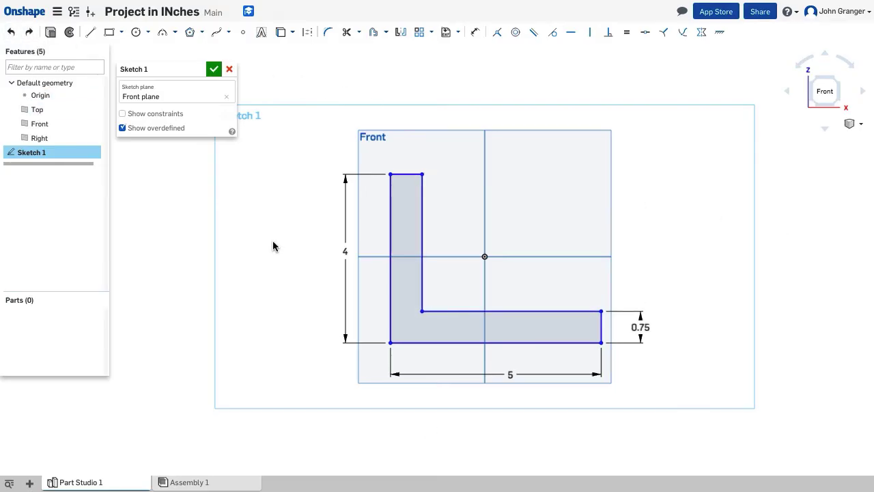
Toggle constraint markers off, then drag the inner vertical and bottom lines to move the sketch.
left_click(123, 114)
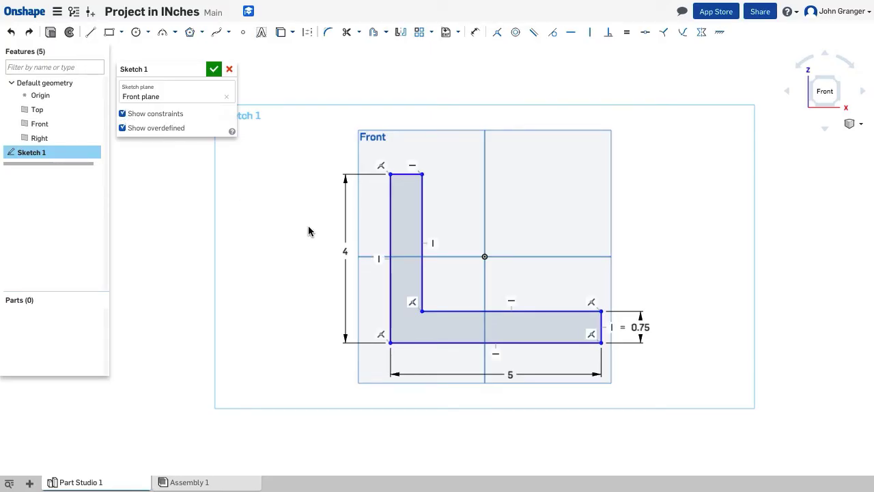
left_click(122, 114)
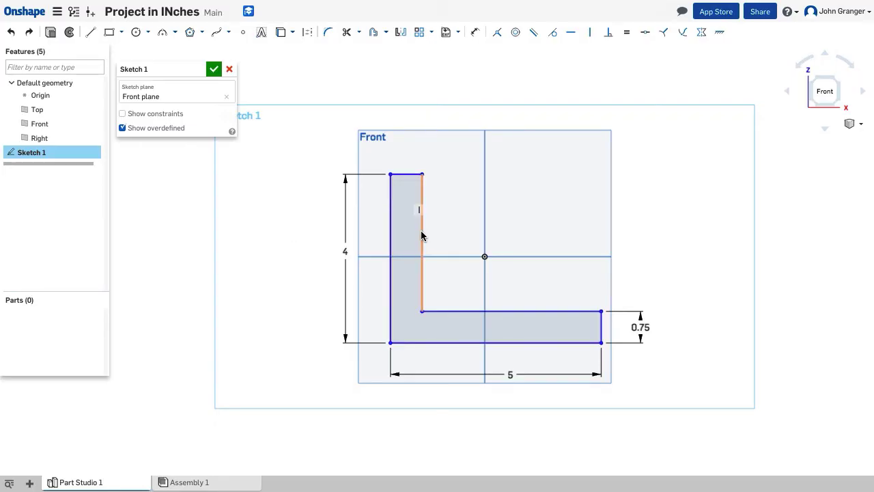
mouse_move(421, 230)
left_mouse_down()
mouse_move(311, 239)
mouse_move(431, 249)
mouse_move(375, 252)
mouse_move(420, 254)
left_mouse_up()
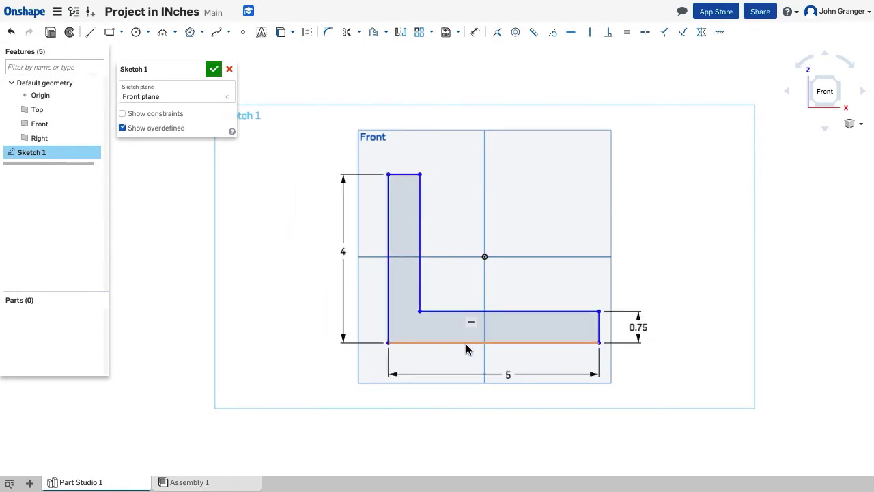
left_click_drag(465, 344, 461, 419)
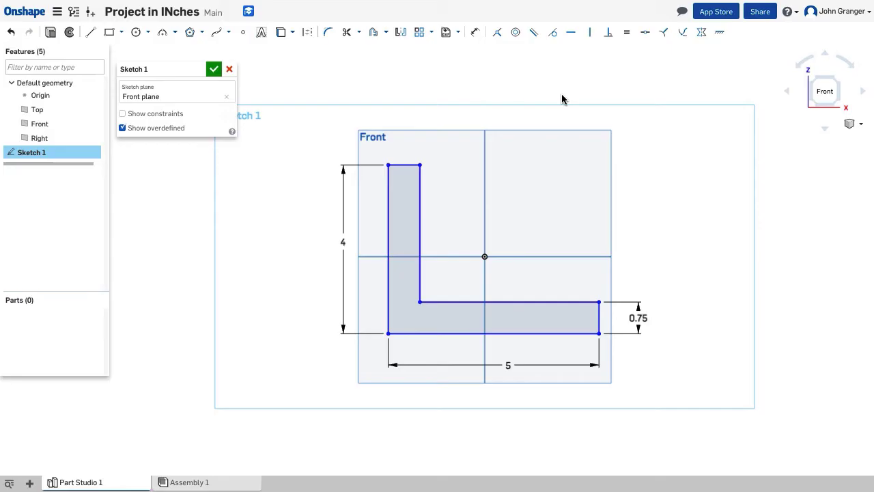
Make the L's bottom-left corner coincident with the origin and confirm Sketch 1.
left_click(498, 35)
left_click(485, 256)
left_click(484, 257)
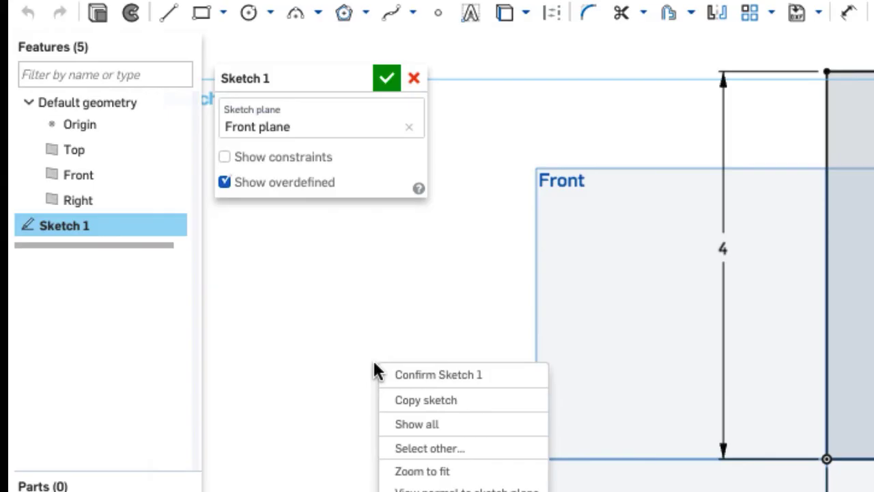
left_click(369, 327)
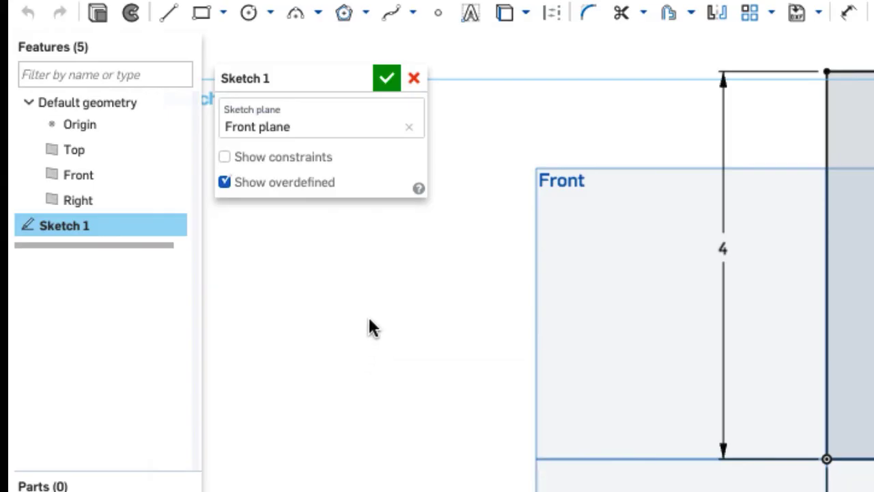
left_click(385, 79)
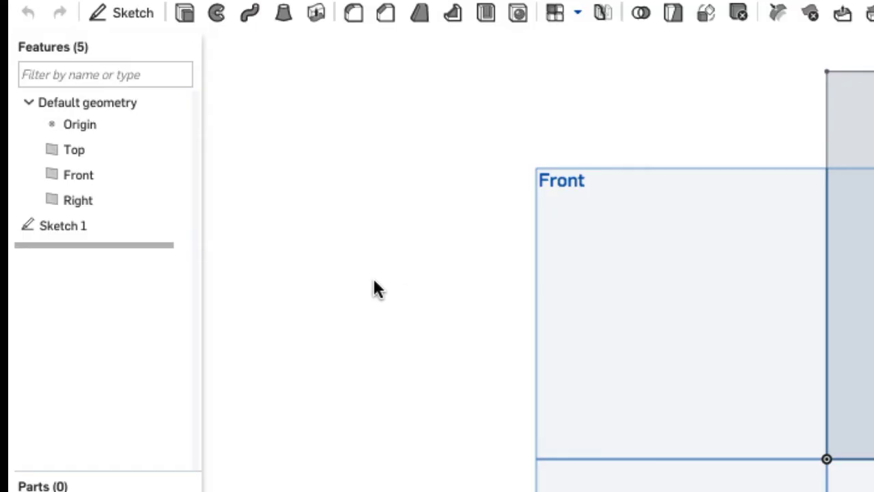
In isometric view, extrude the L profile 4.36 in deep to create Part 1.
right_click(348, 284)
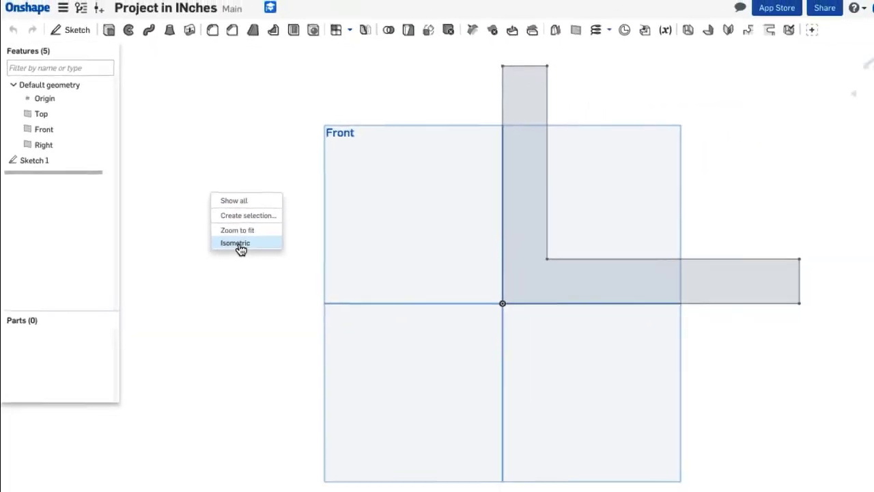
left_click(239, 244)
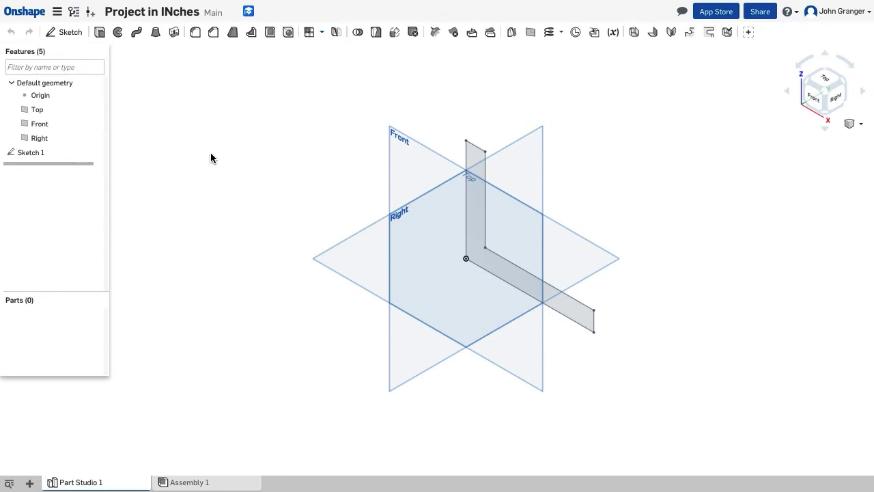
left_click(100, 33)
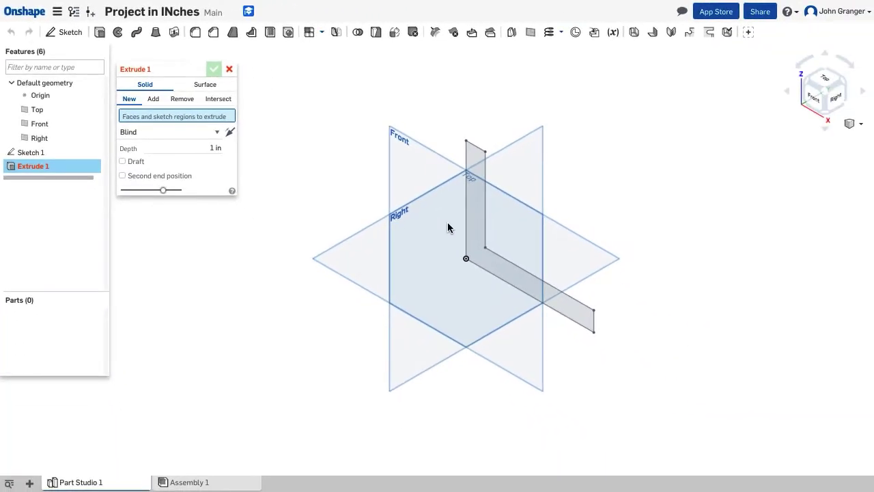
left_click(478, 220)
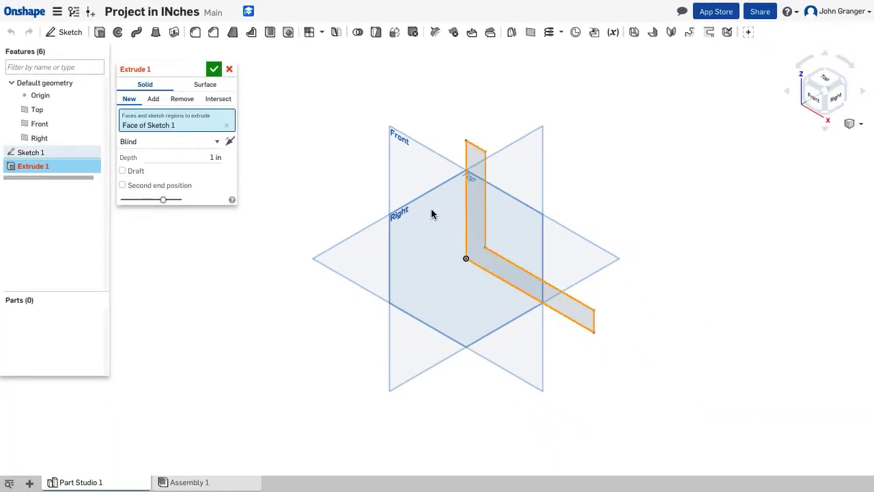
type("5")
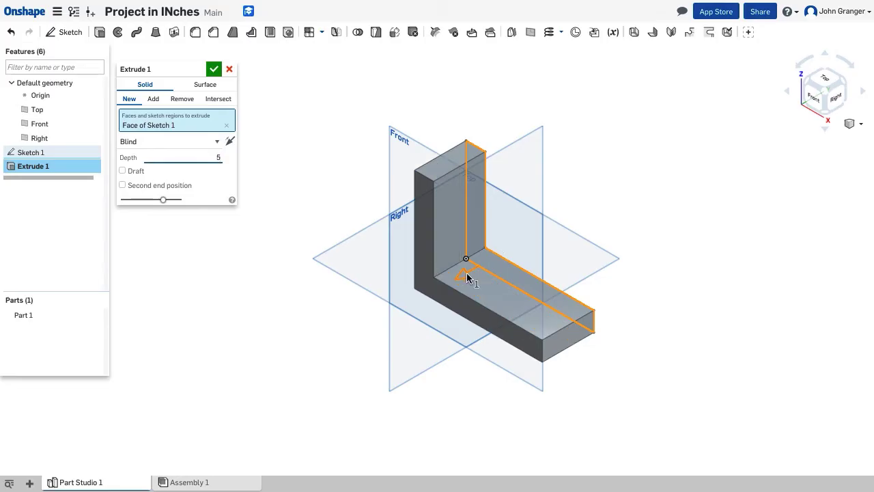
left_click_drag(463, 272, 402, 309)
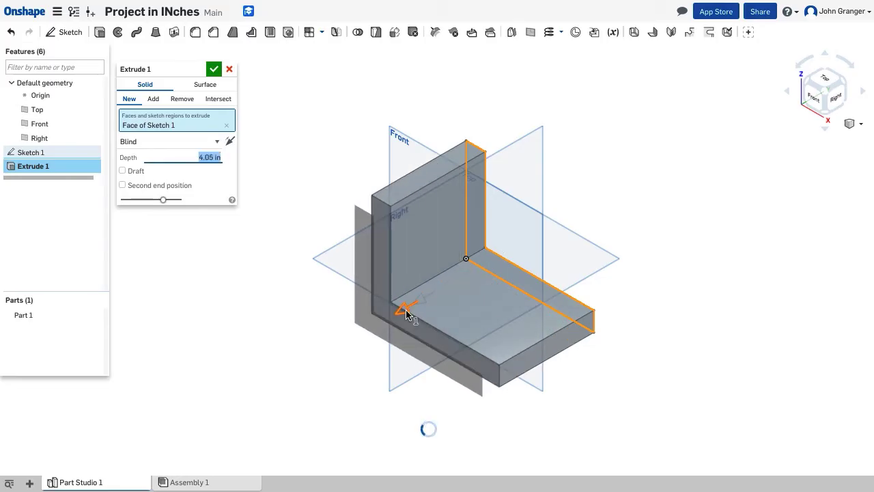
left_click_drag(405, 278, 366, 203)
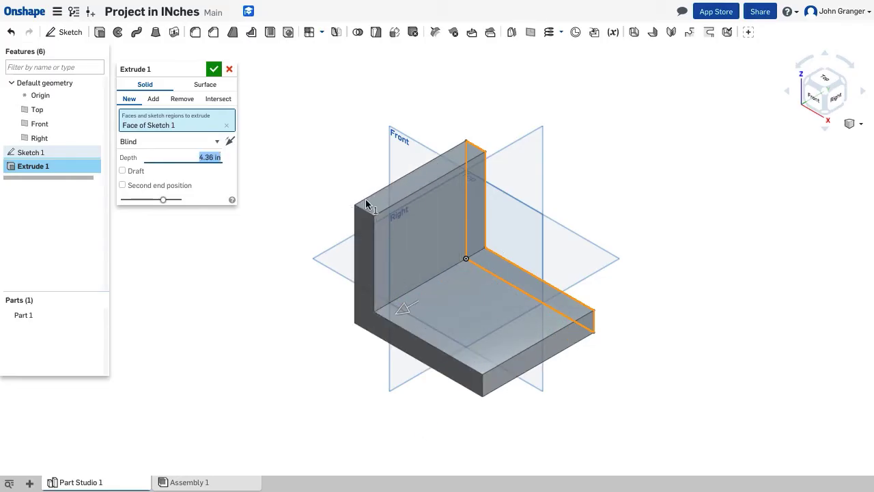
left_click(215, 70)
key("f")
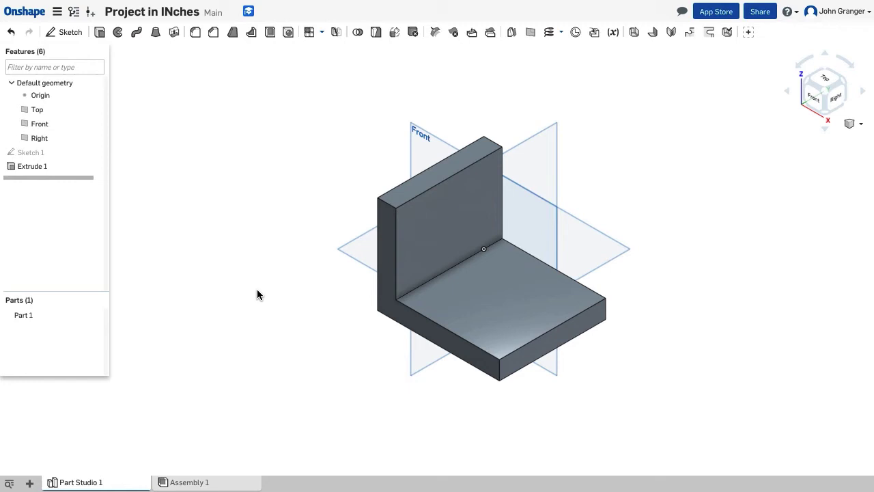
key("shift+1")
Start Sketch 2 on the bracket's end face, viewed straight on.
left_click(72, 34)
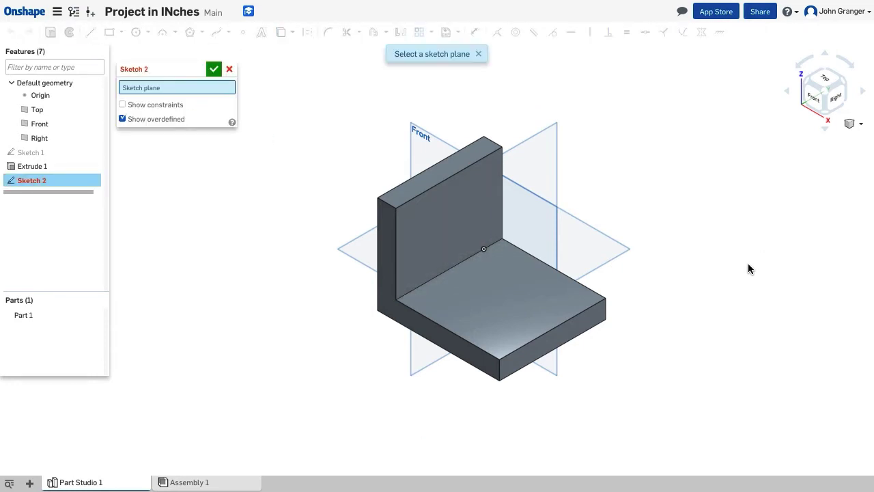
mouse_move(698, 310)
right_mouse_down()
mouse_move(679, 333)
mouse_move(627, 335)
mouse_move(675, 338)
mouse_move(607, 339)
mouse_move(581, 367)
mouse_move(595, 375)
mouse_move(617, 351)
right_mouse_up()
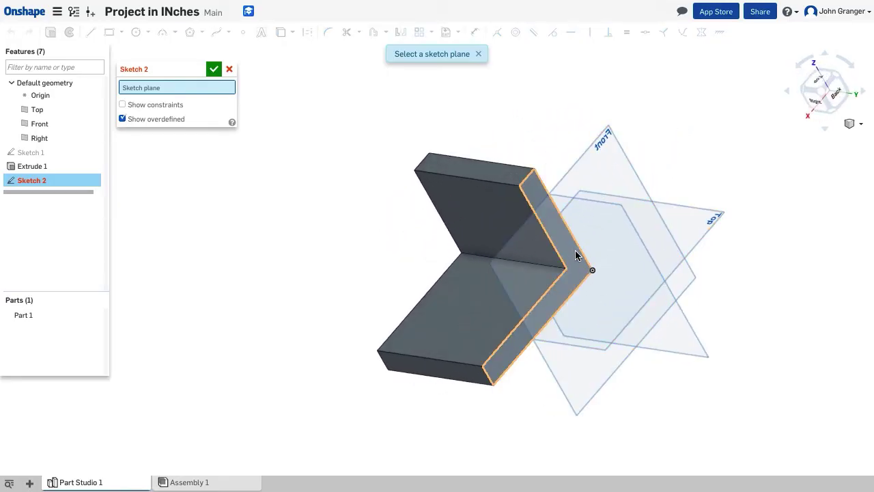
left_click(575, 250)
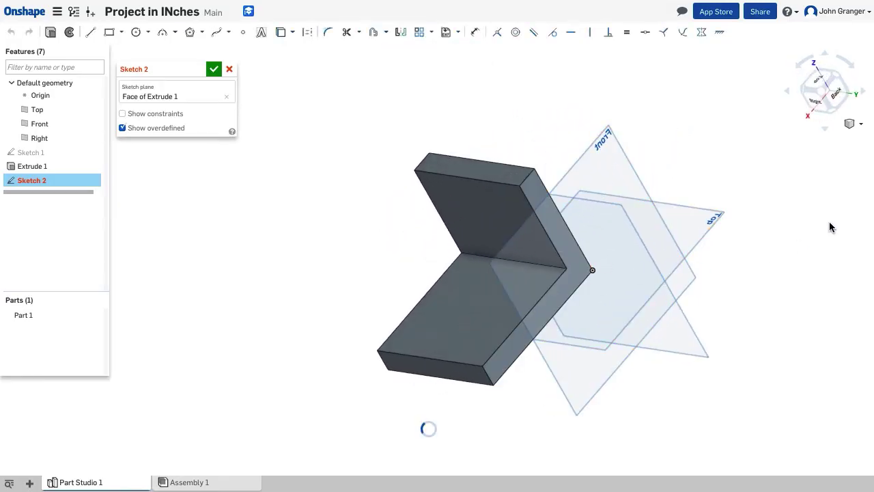
right_click(183, 215)
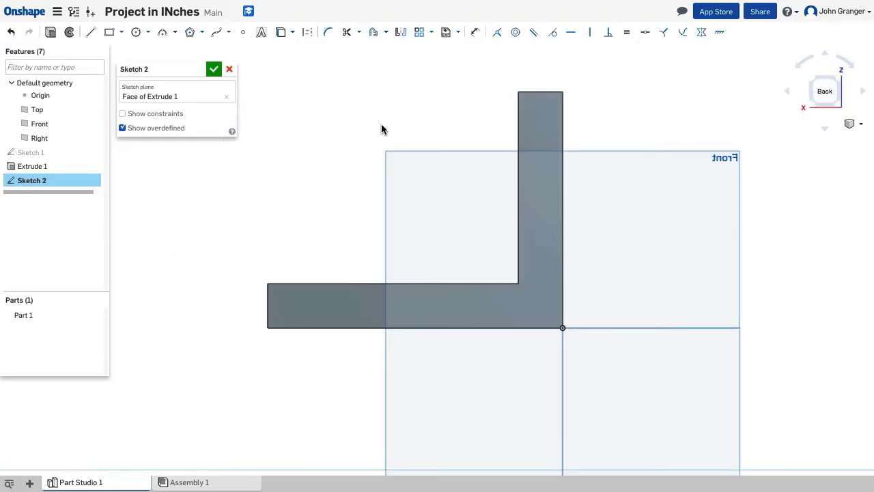
Draw a sloped line from the upright's top corner to the base leg's far corner.
left_click(90, 32)
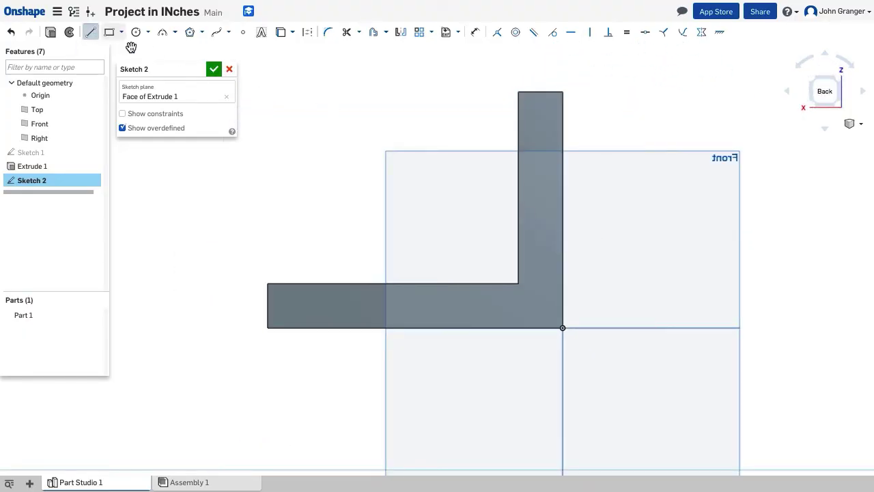
left_click(517, 90)
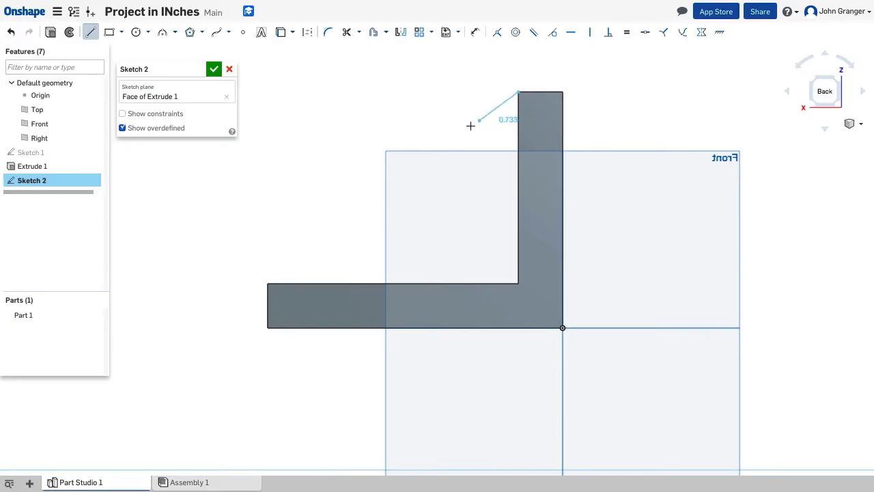
left_click(268, 283)
right_click(227, 208)
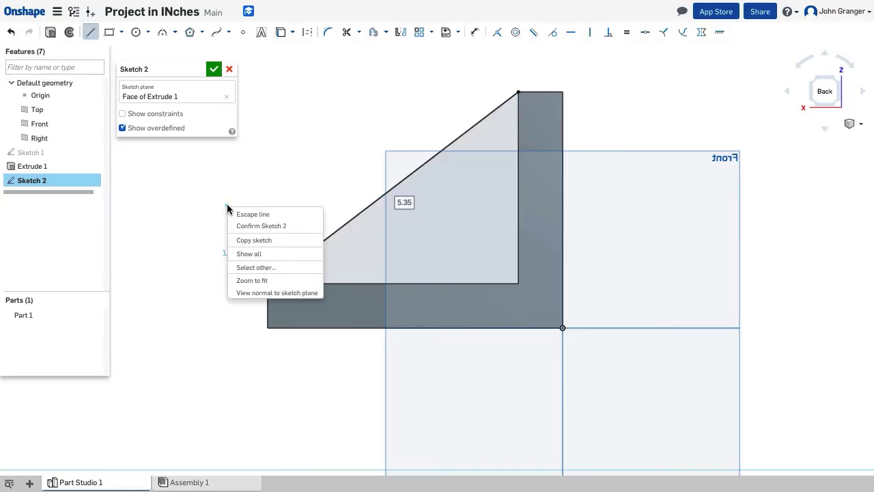
left_click(254, 214)
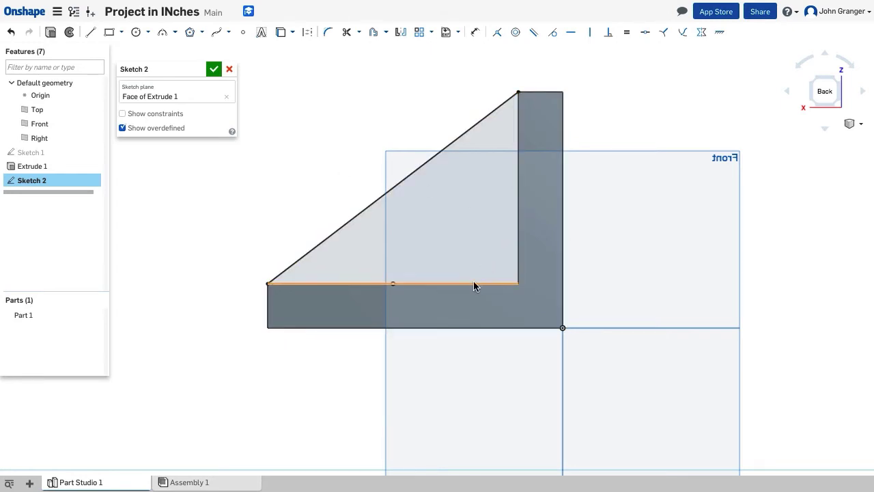
right_click(218, 197)
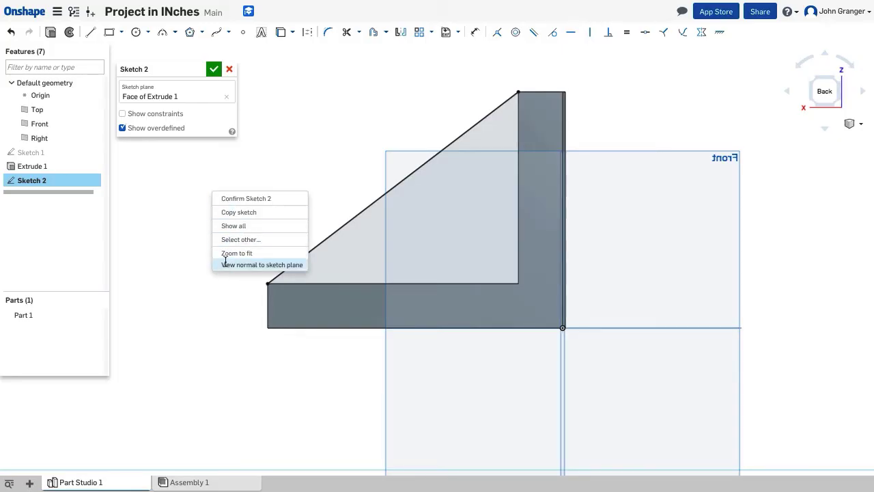
Confirm Sketch 2 and switch the bracket to isometric view.
left_click(245, 199)
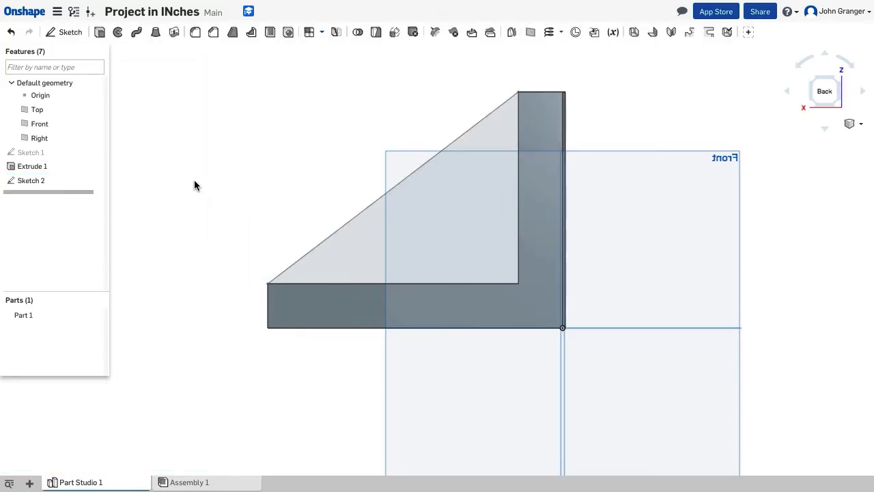
right_click_drag(181, 186, 198, 194)
right_click(197, 194)
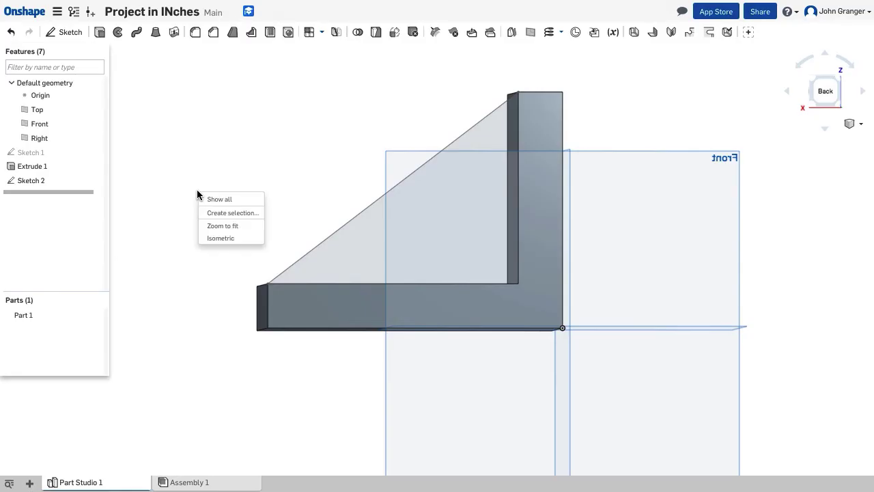
left_click(205, 238)
key("shift+7")
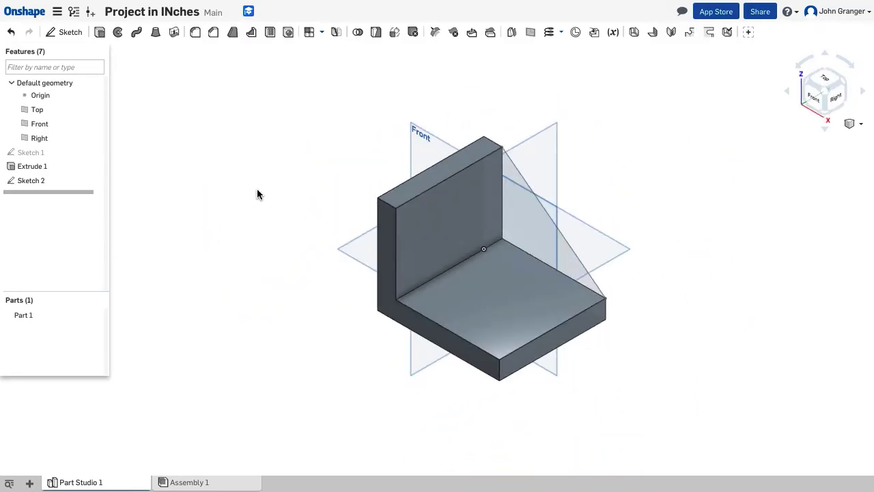
Set up an Add extrusion of the triangle, flipped into the bracket, 0.75 in deep.
left_click(100, 34)
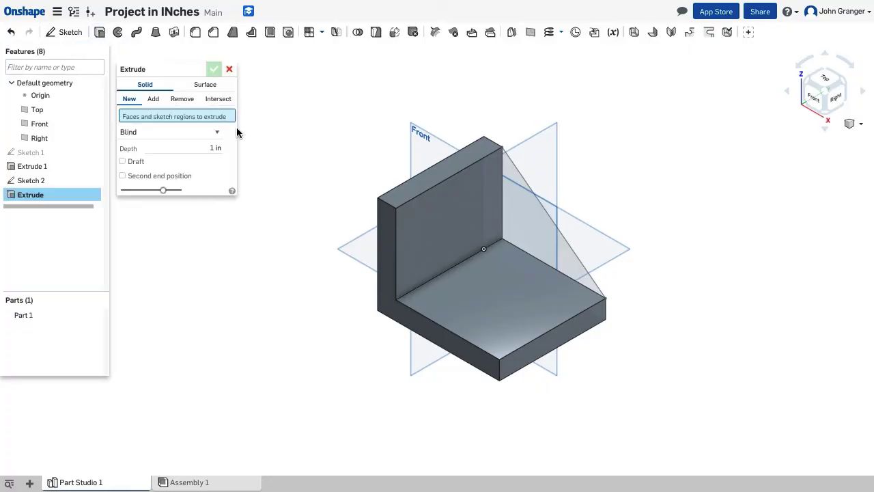
left_click(518, 218)
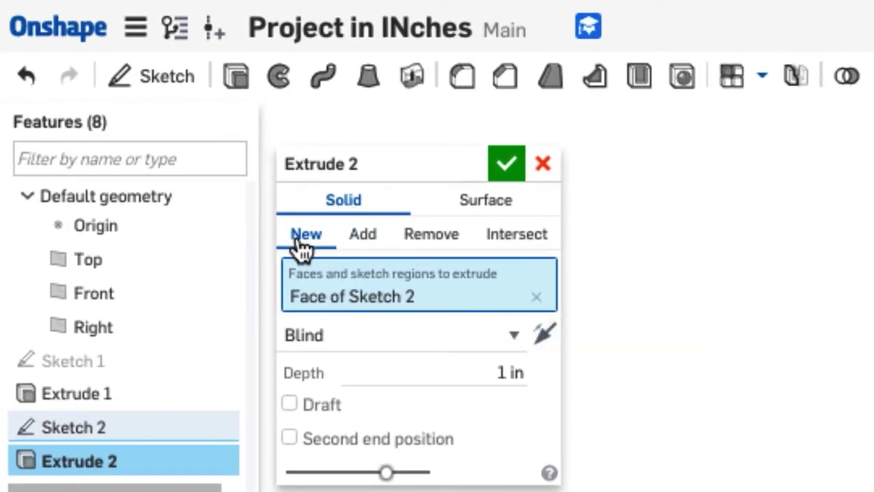
left_click(370, 238)
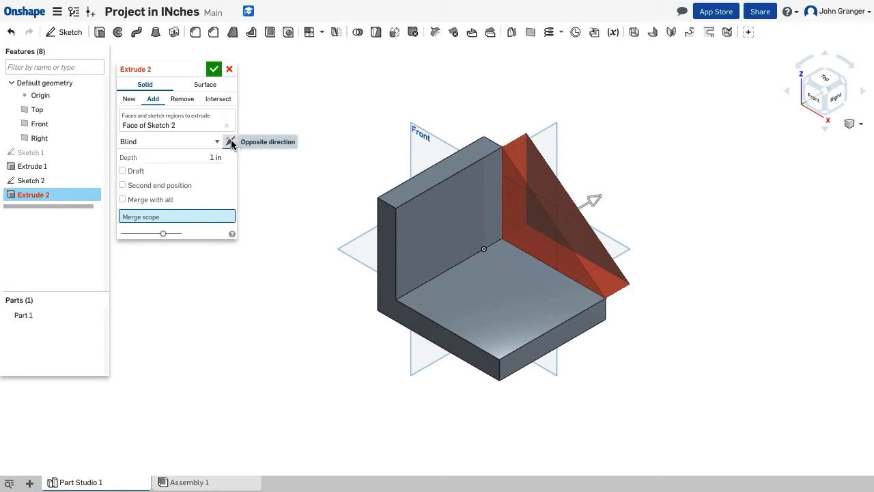
left_click(233, 140)
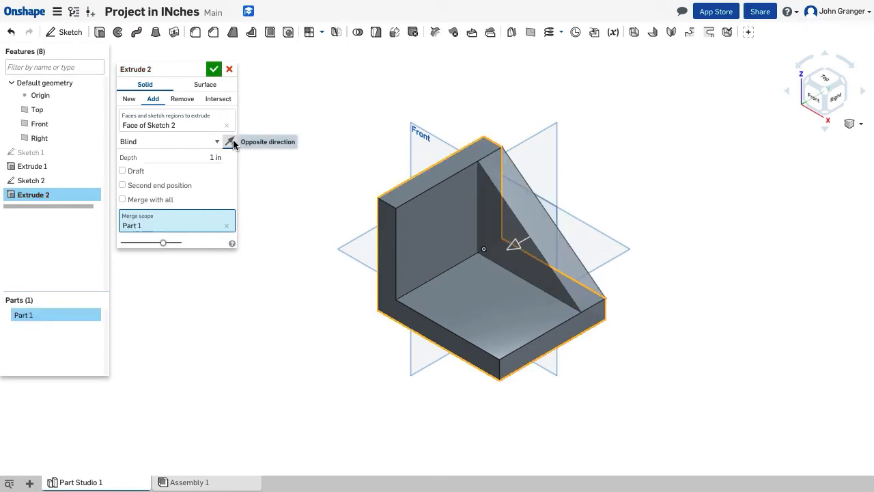
left_click(210, 157)
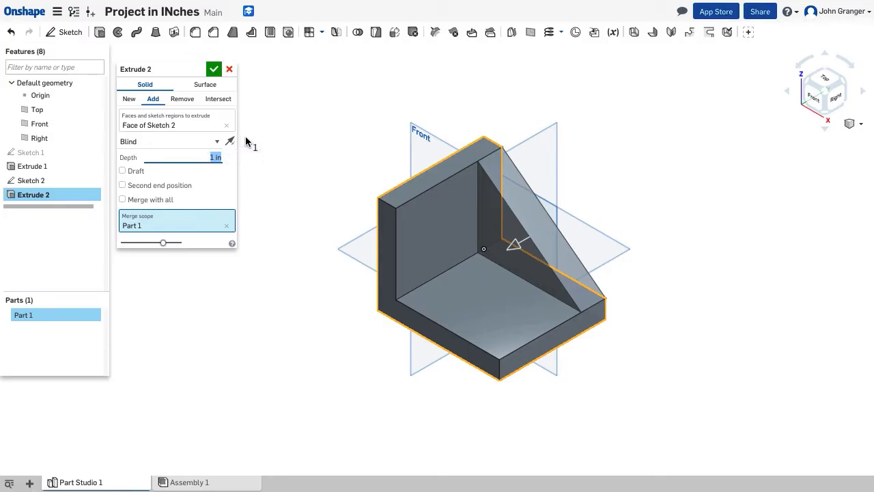
key("BackSpace")
type(".75")
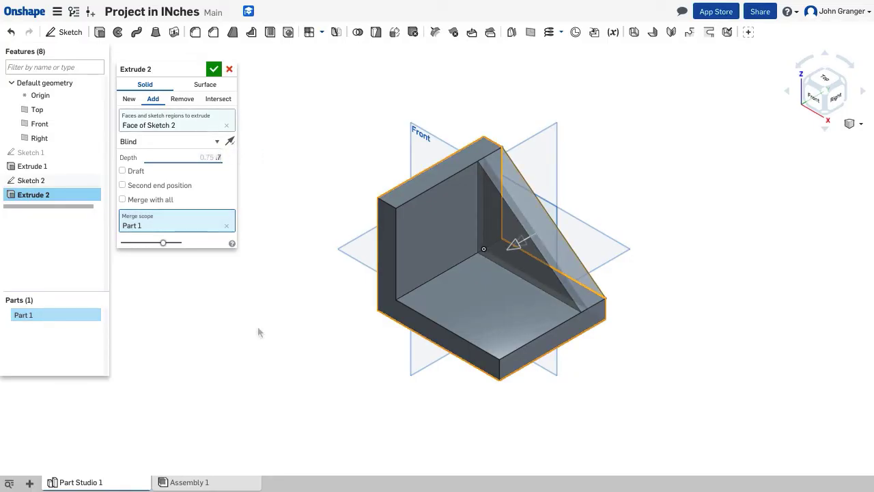
key("Return")
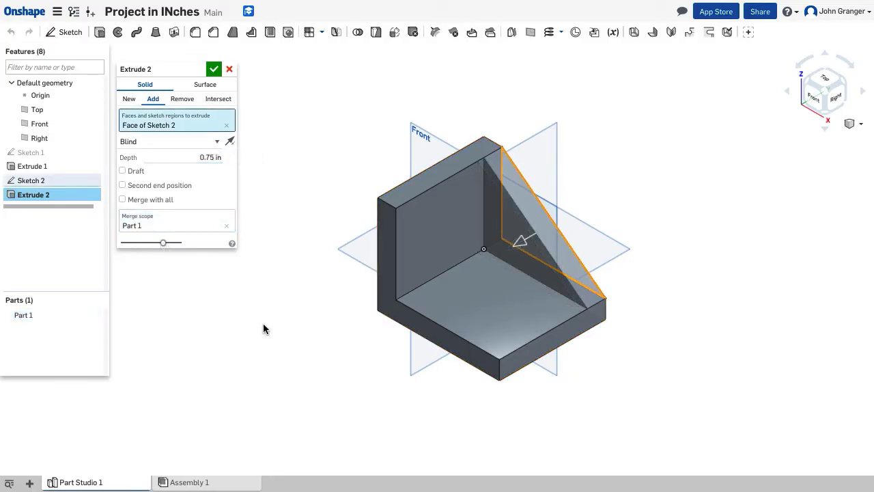
right_click(280, 111)
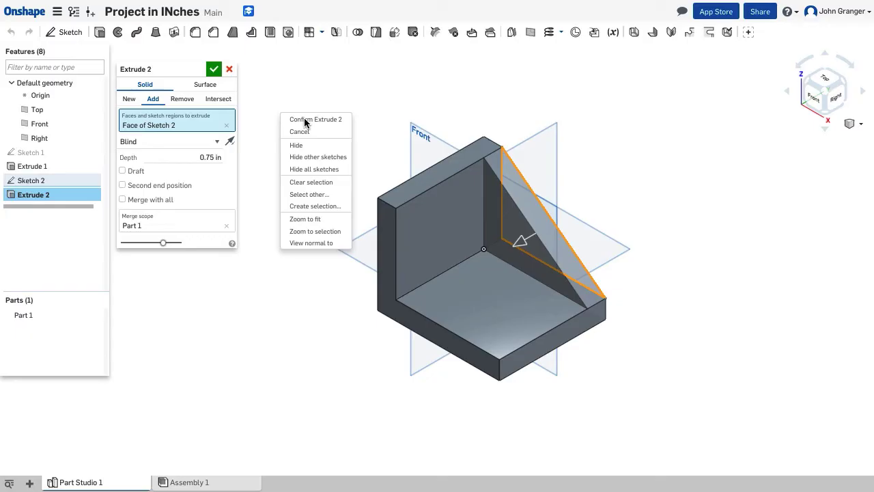
left_click(216, 70)
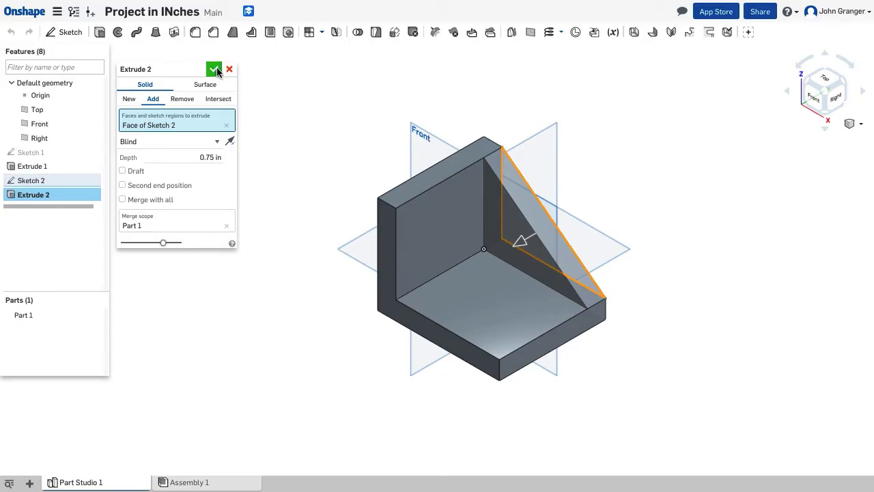
Confirm the gusset extrusion and start Sketch 3 on the base face, viewed straight on.
left_click(216, 69)
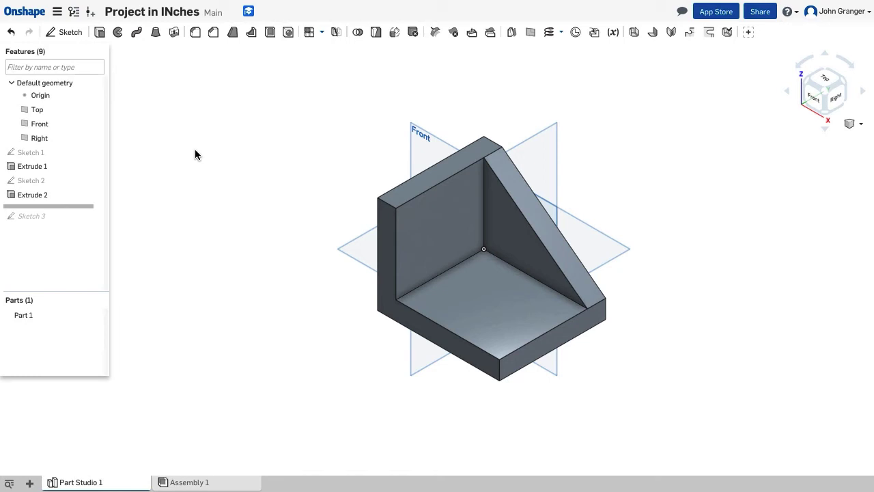
key("Escape")
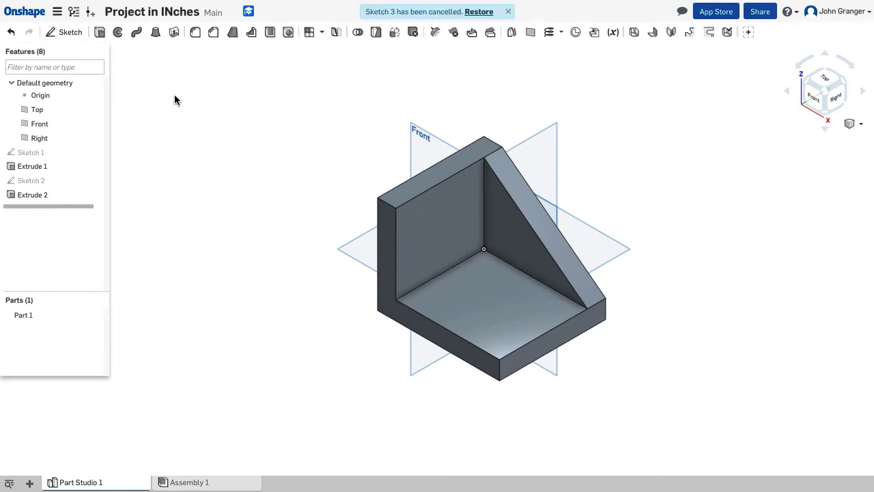
left_click(70, 34)
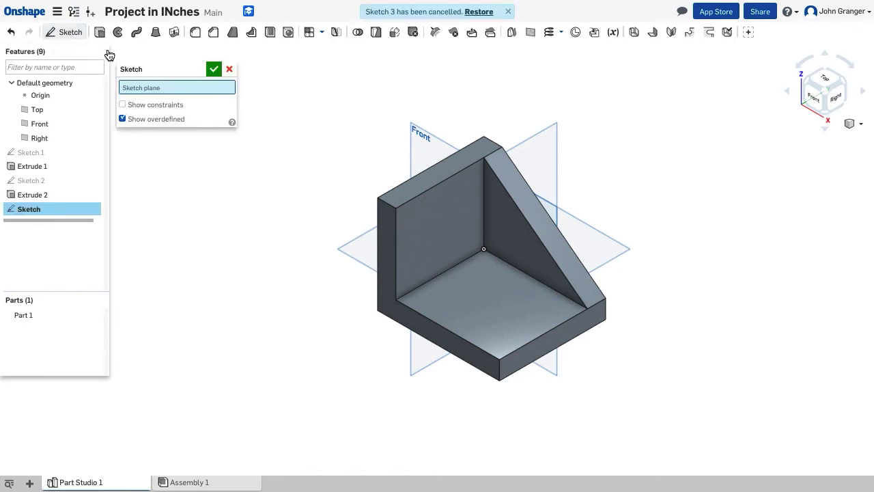
left_click(496, 301)
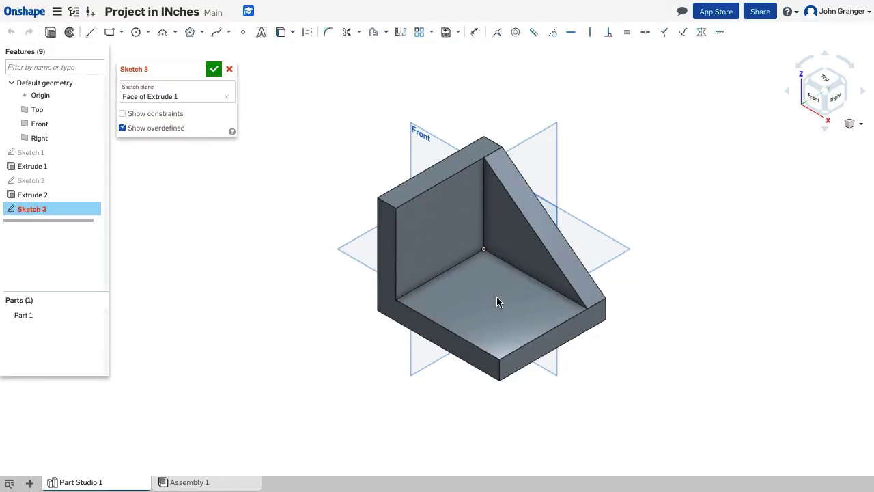
right_click(169, 275)
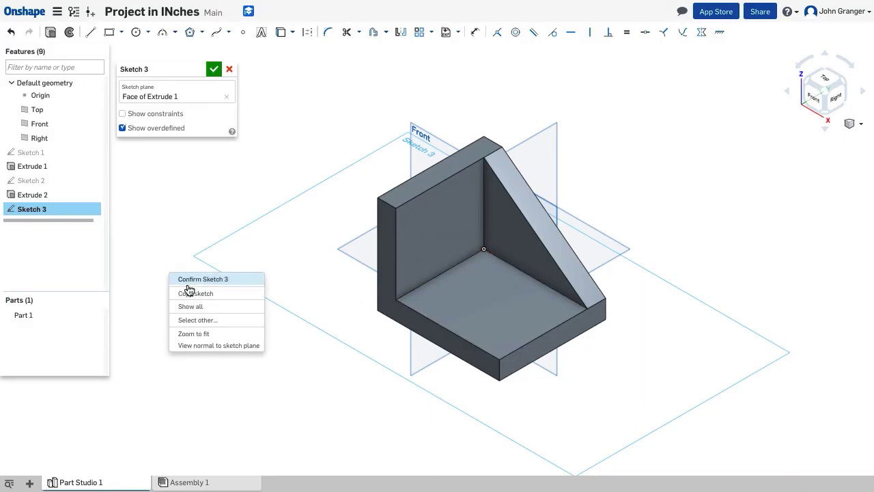
left_click(209, 346)
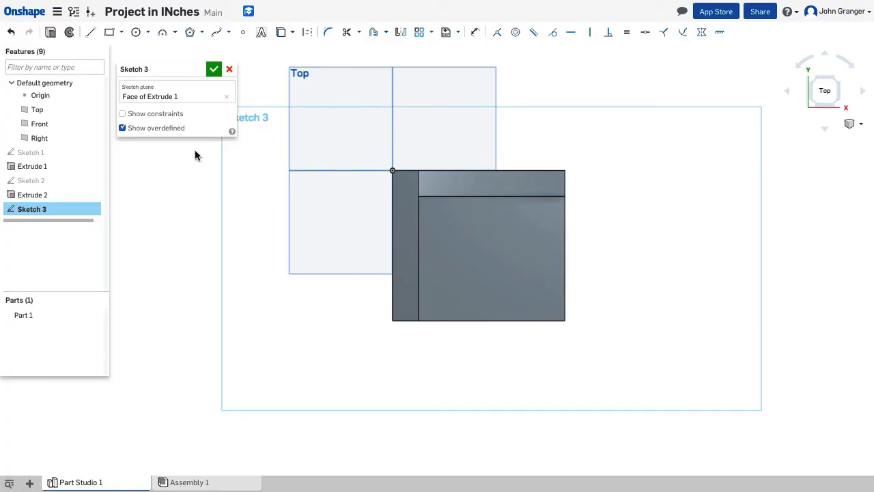
Draw a 1 in diameter circle on the base face.
left_click(148, 32)
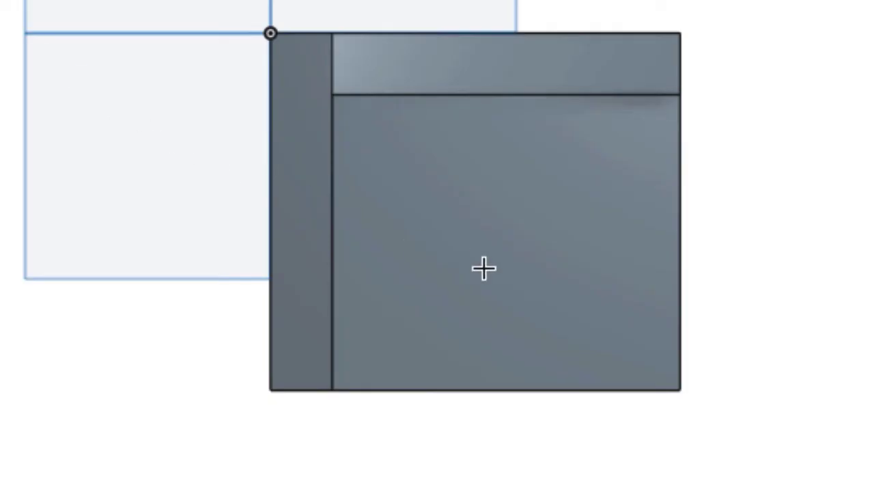
left_click(532, 259)
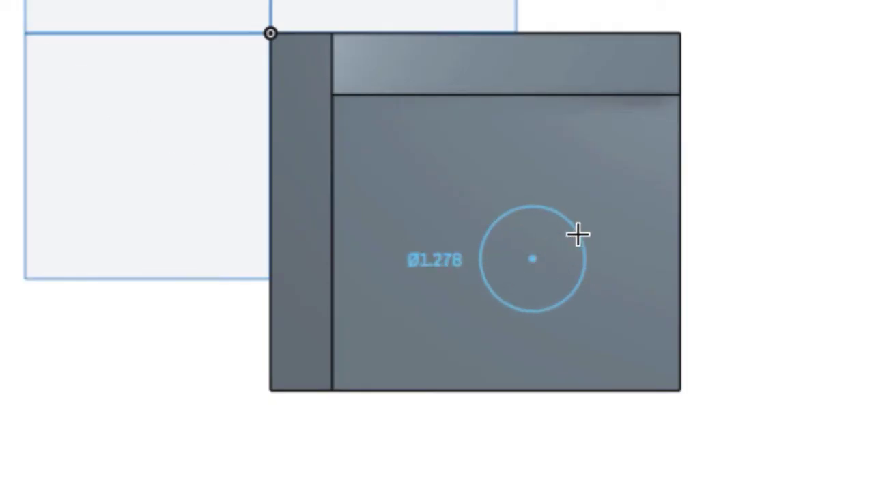
key("Return")
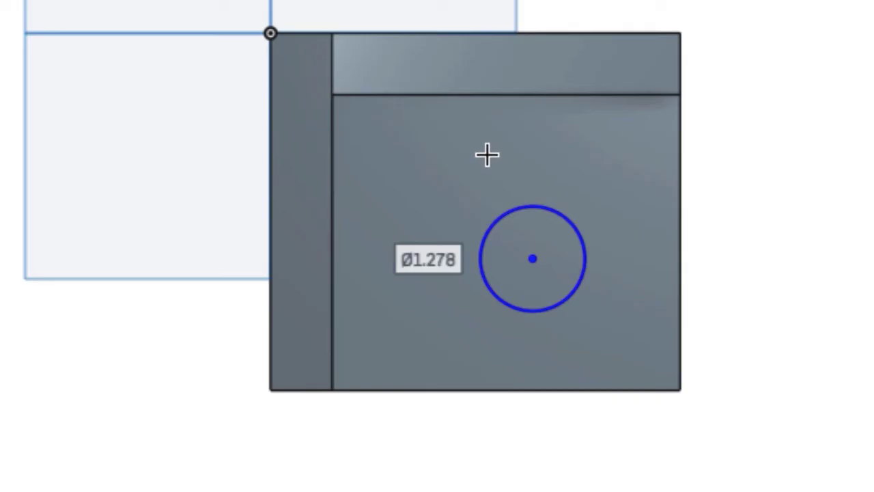
double_click(428, 259)
type("1")
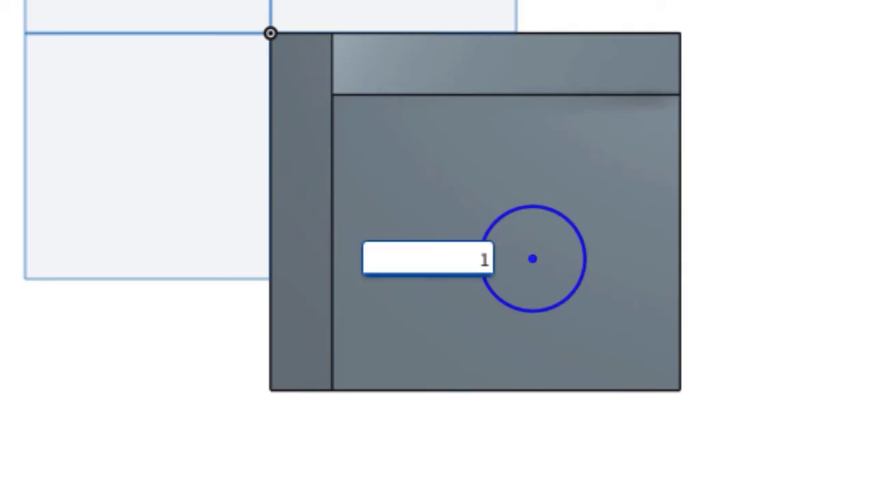
key("Return")
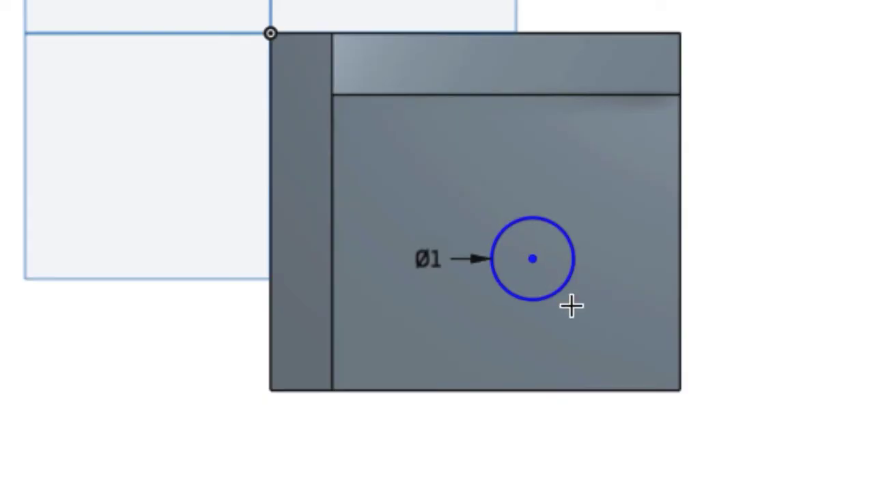
Dimension the circle centre 2 in from the bottom edge and 2 in from the right edge.
left_click(584, 388)
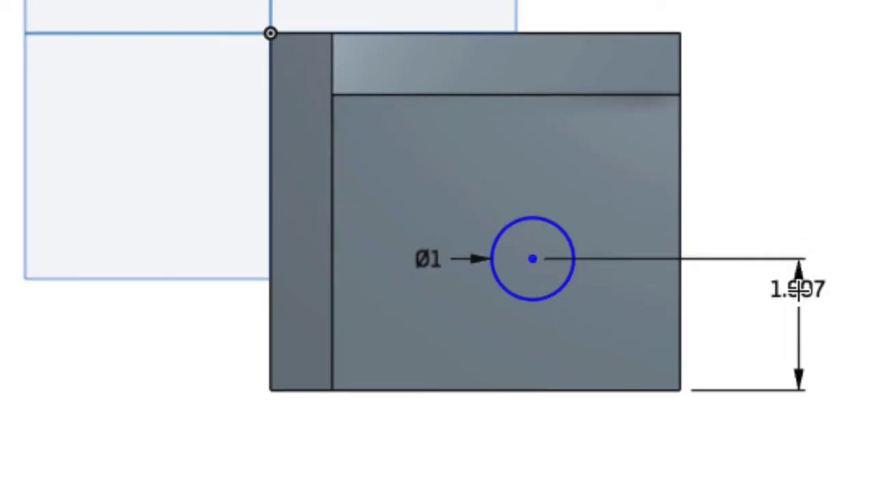
left_click(823, 318)
type("2")
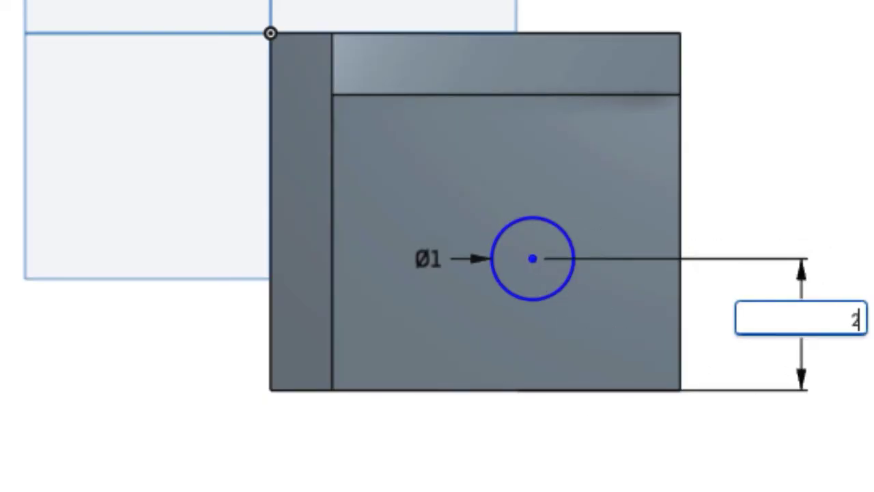
key("Return")
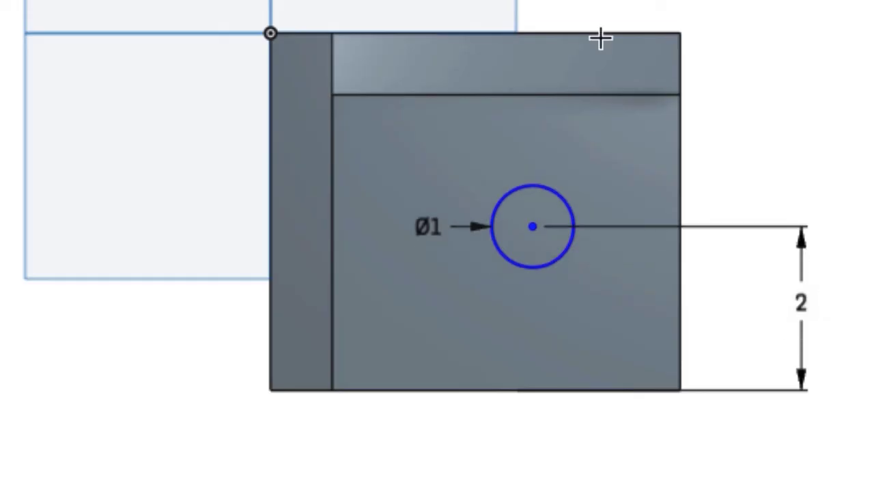
left_click(533, 234)
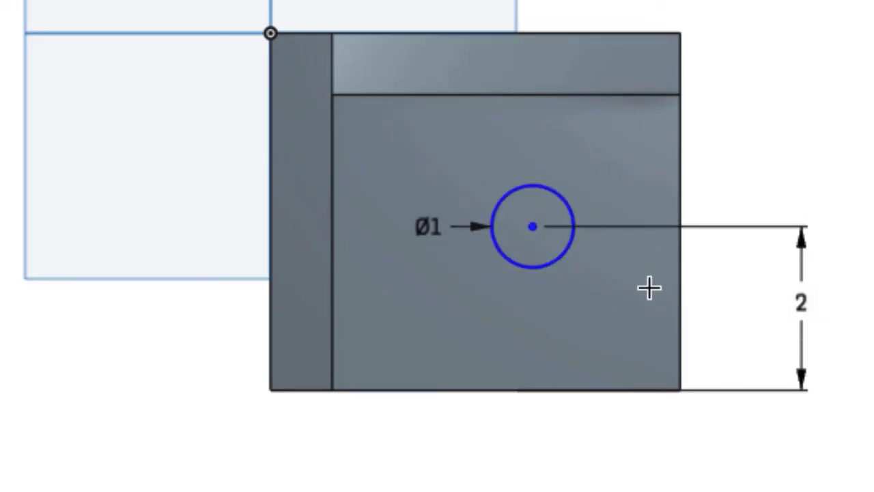
left_click(683, 294)
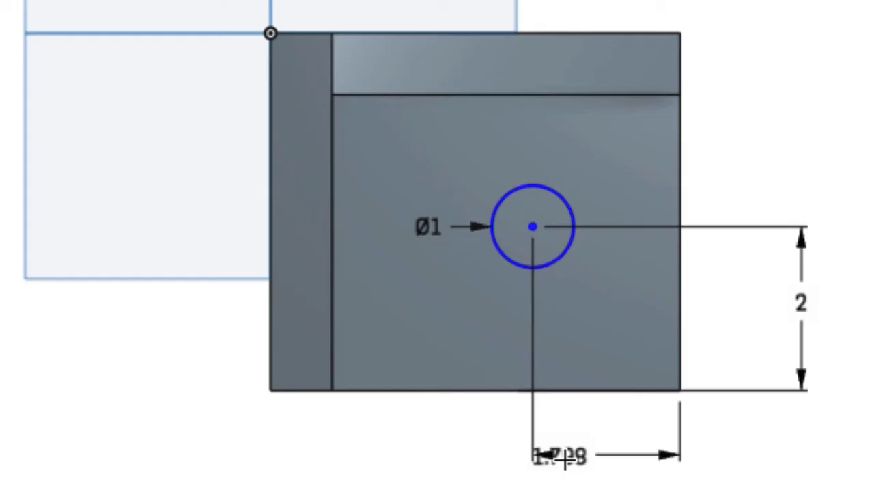
left_click(564, 459)
type("2")
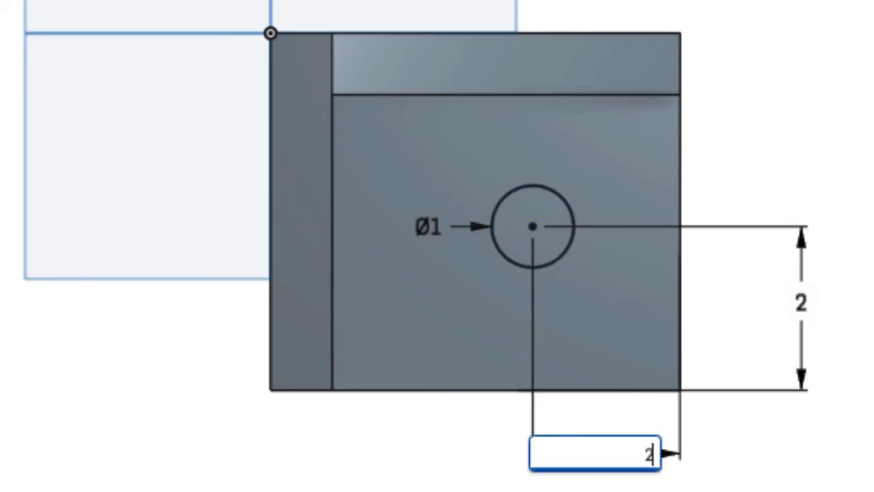
key("Return")
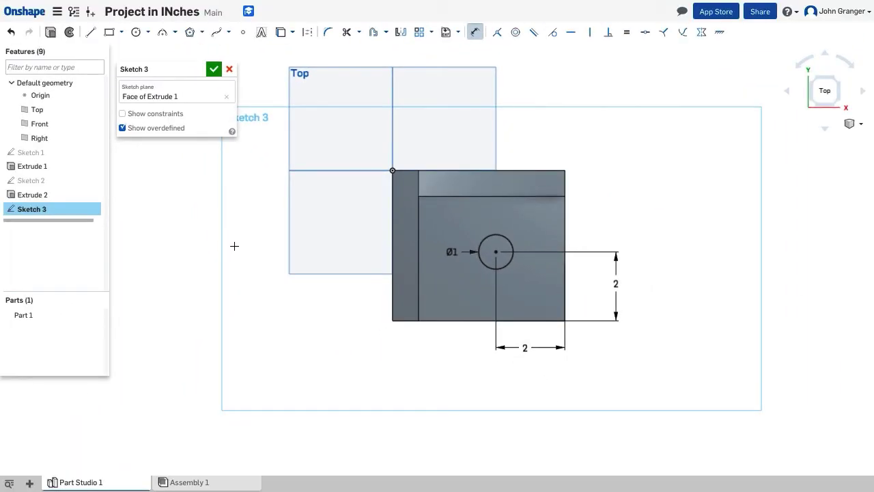
Exit dimensioning, confirm Sketch 3 with its Ø1 circle, and switch to the isometric view.
right_click(184, 214)
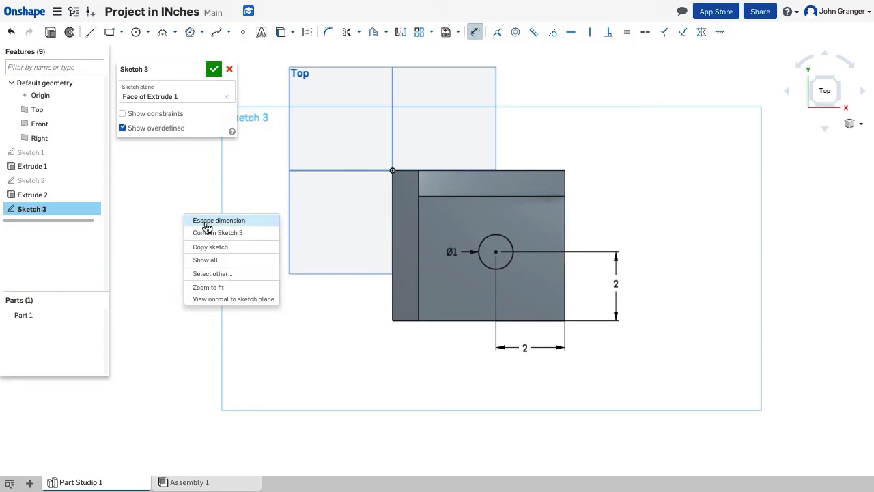
left_click(205, 222)
right_click(181, 211)
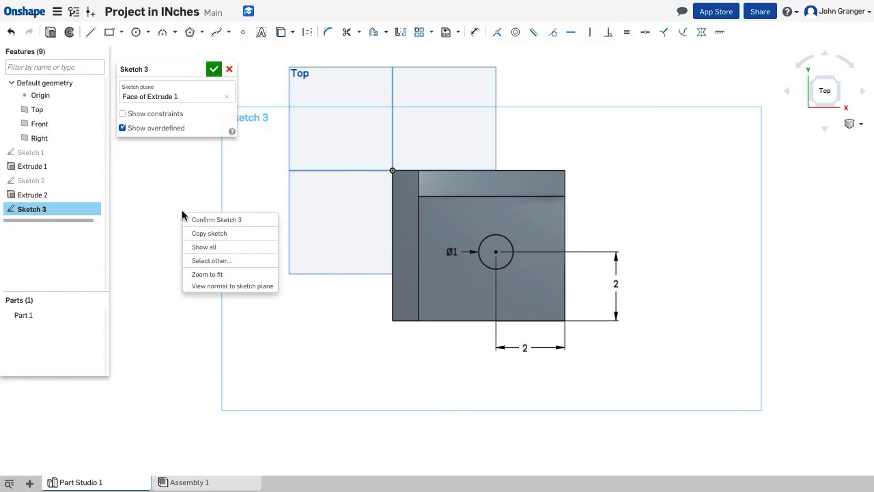
left_click(209, 219)
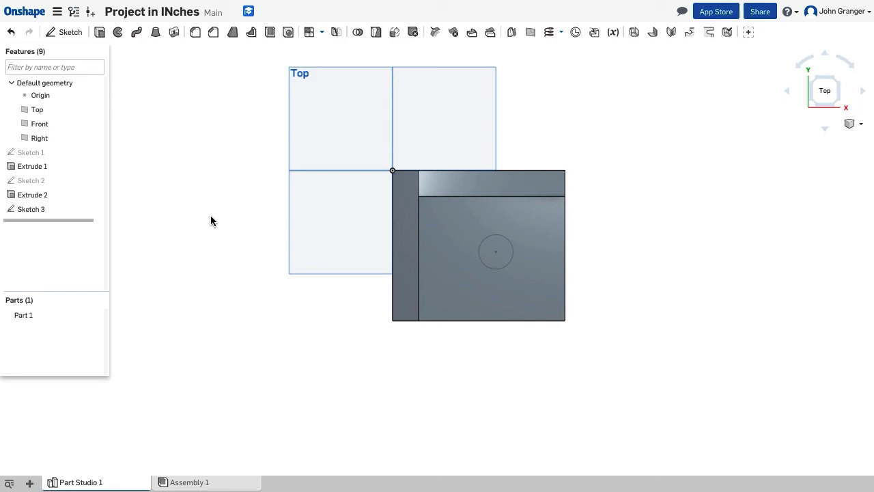
right_click(196, 200)
left_click(226, 247)
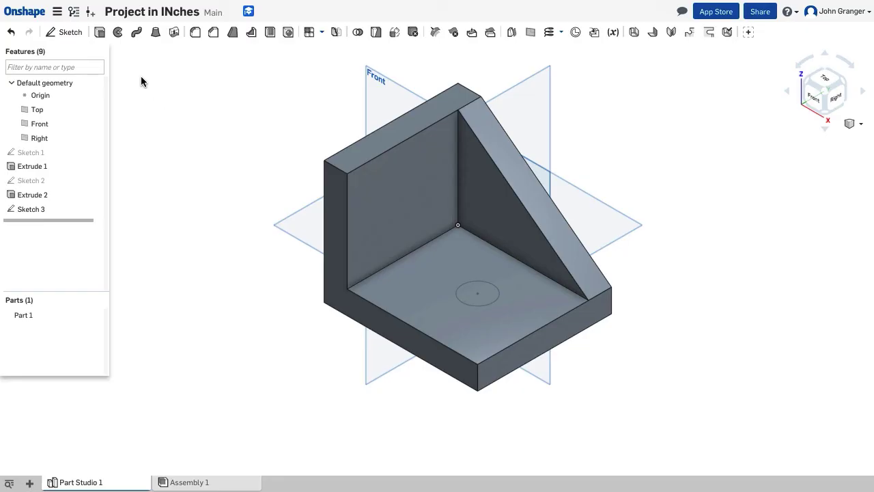
Extrude-remove the Ø1 circle Through all to create Extrude 3, then return to isometric with planes hidden.
left_click(100, 33)
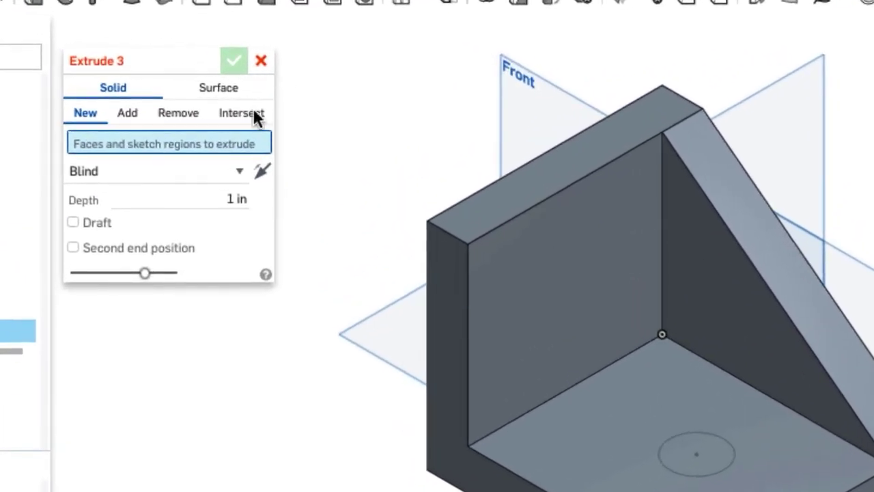
left_click(183, 122)
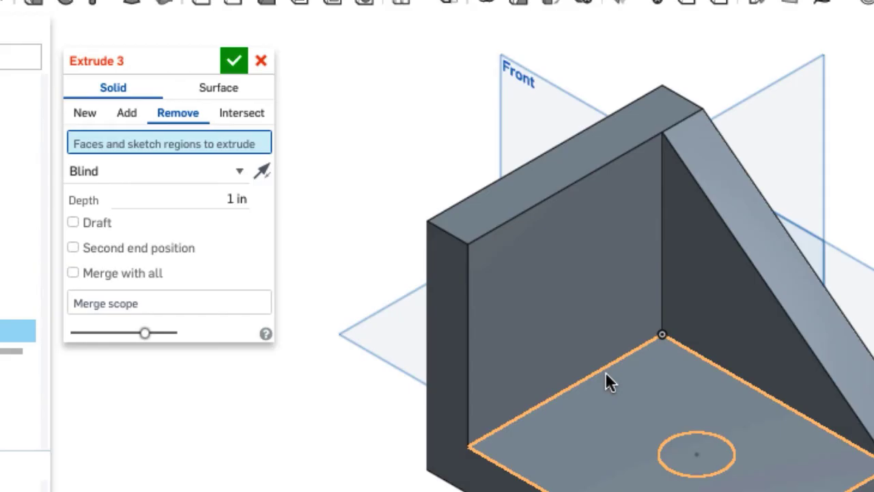
left_click(707, 465)
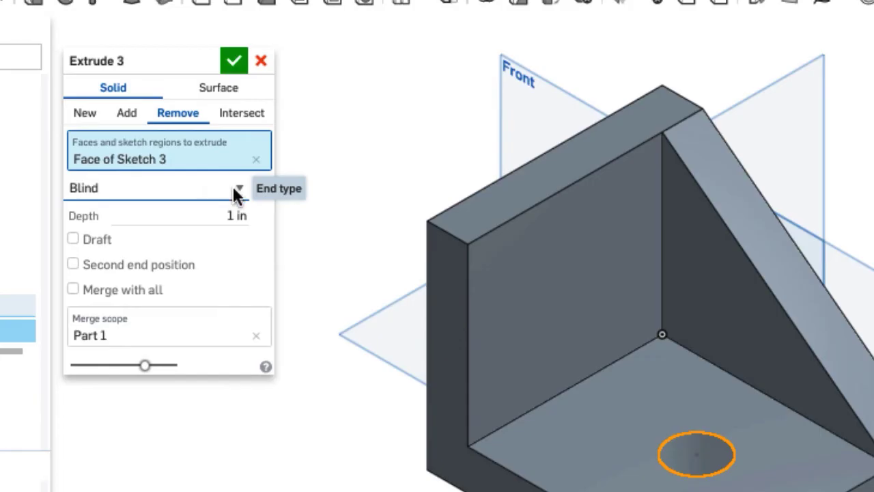
left_click(236, 194)
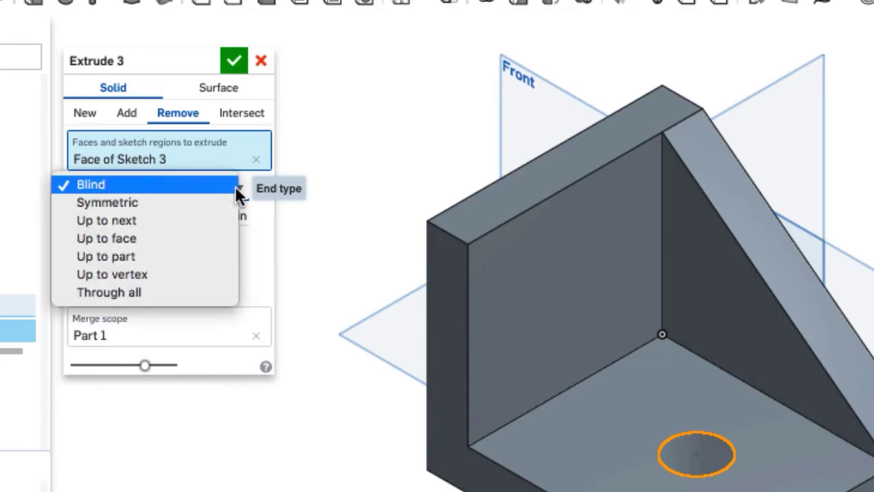
left_click(156, 293)
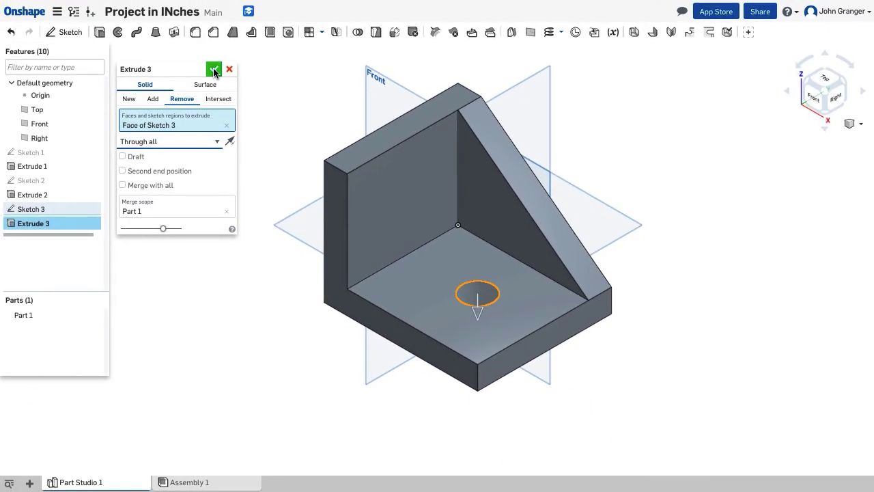
left_click(214, 71)
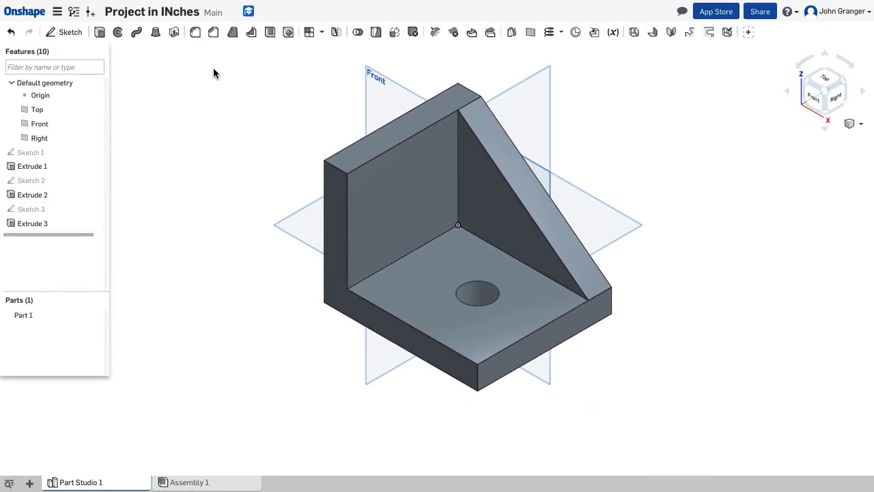
right_click_drag(203, 256, 228, 282)
key("shift+7")
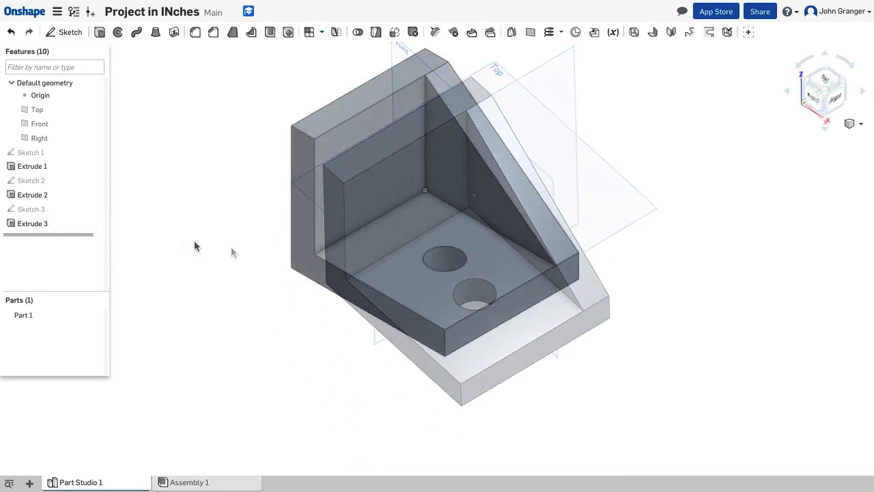
key("p")
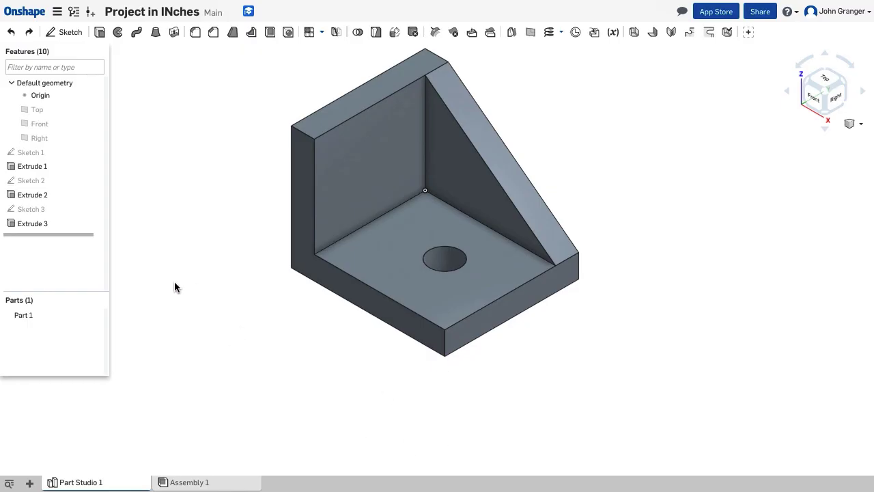
Fillet the base's front vertical corner edge, changing the radius from 0.2 in to 0.5 in.
left_click(196, 34)
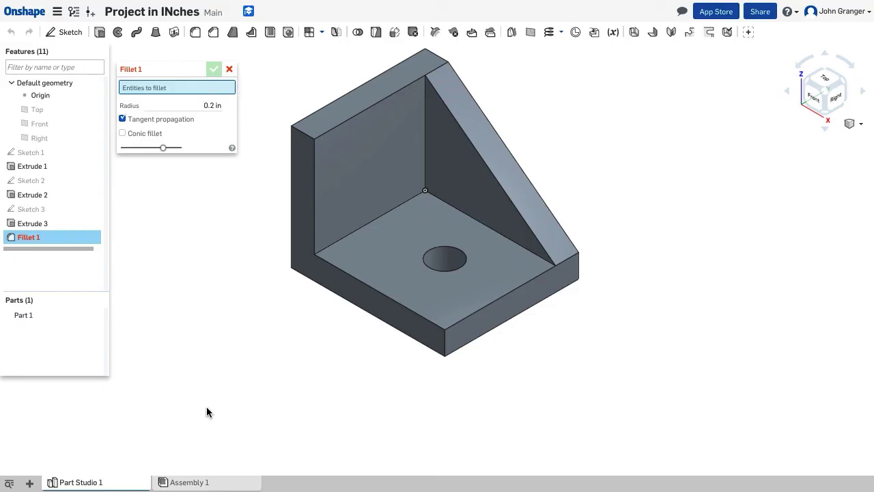
left_click(445, 344)
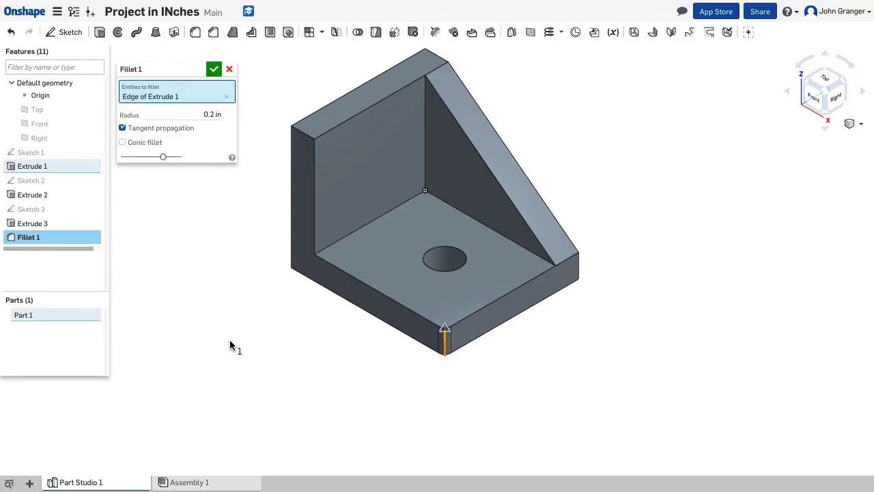
left_click(204, 115)
left_click_drag(204, 114, 232, 120)
type(".5")
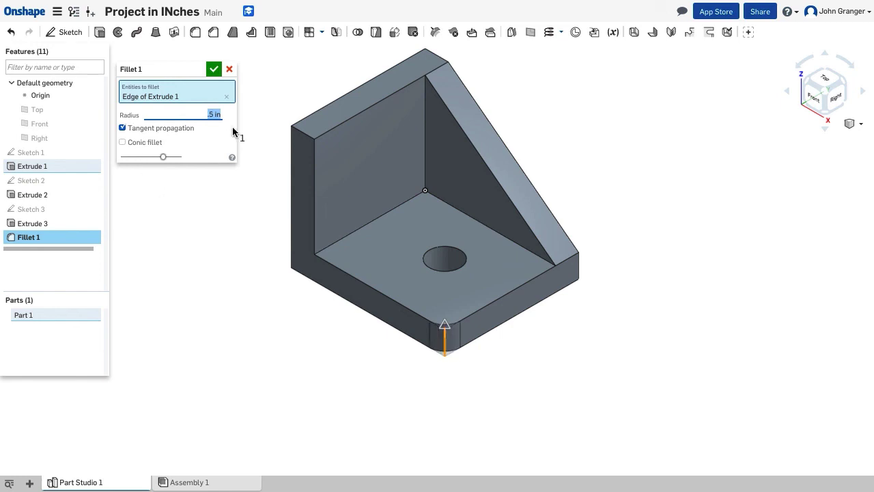
left_click(216, 71)
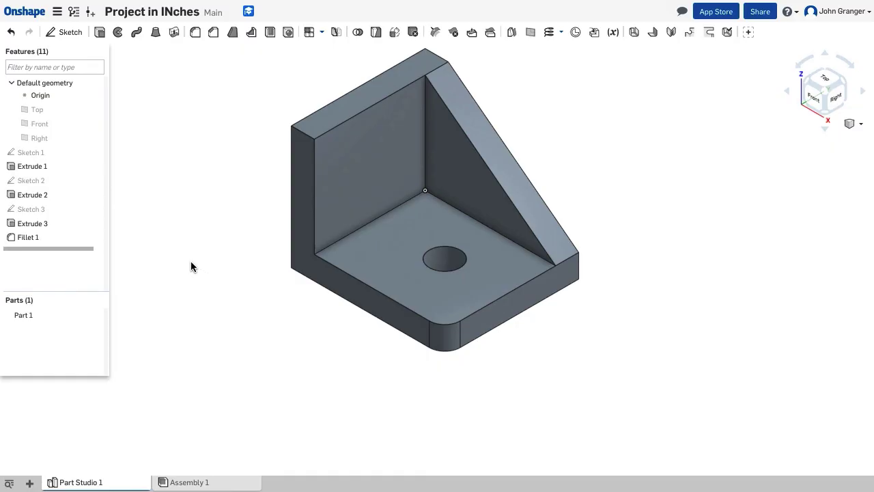
scroll(191, 262, "up", 1)
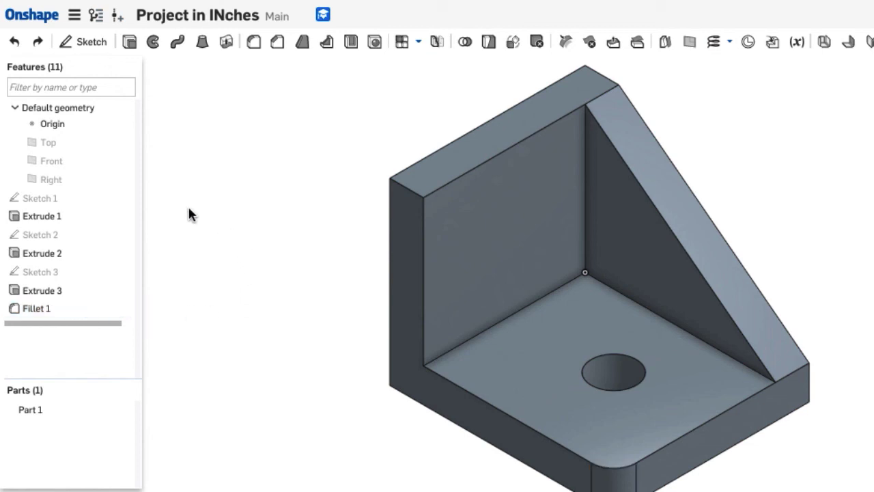
Edit Sketch 1 and change the 5 in base length dimension to 8 in, rebuilding the bracket.
right_click(59, 198)
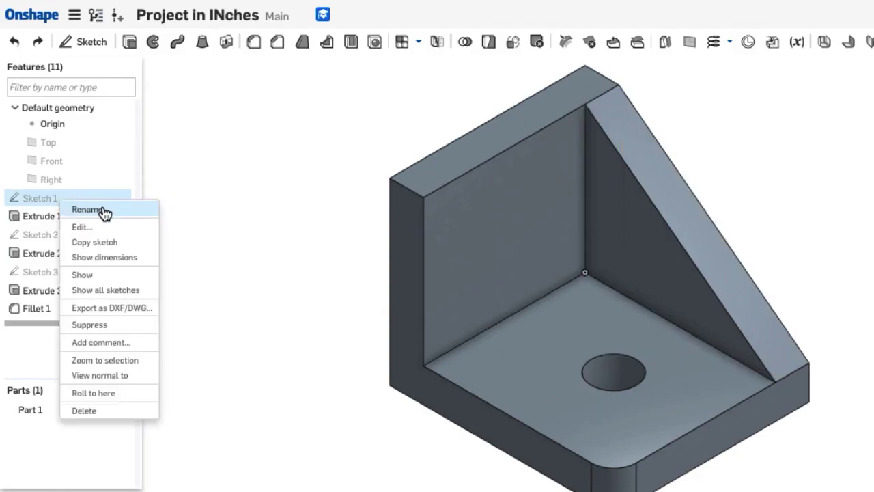
left_click(80, 232)
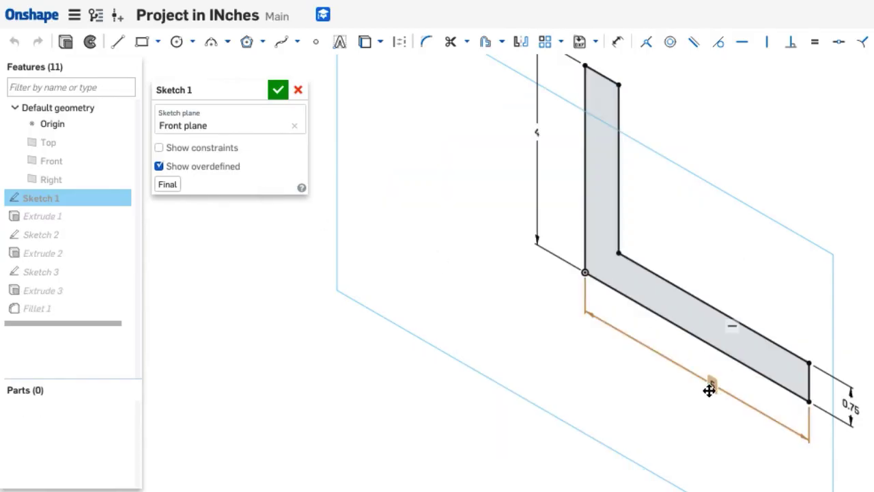
double_click(710, 388)
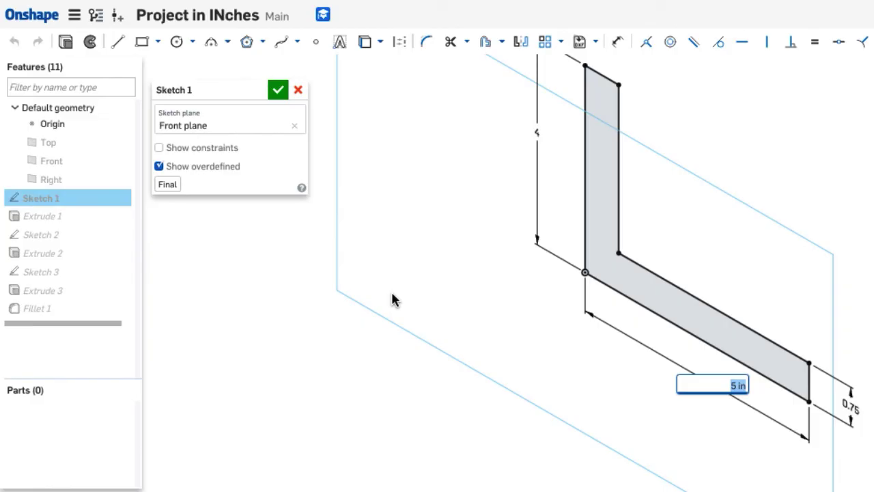
type("5")
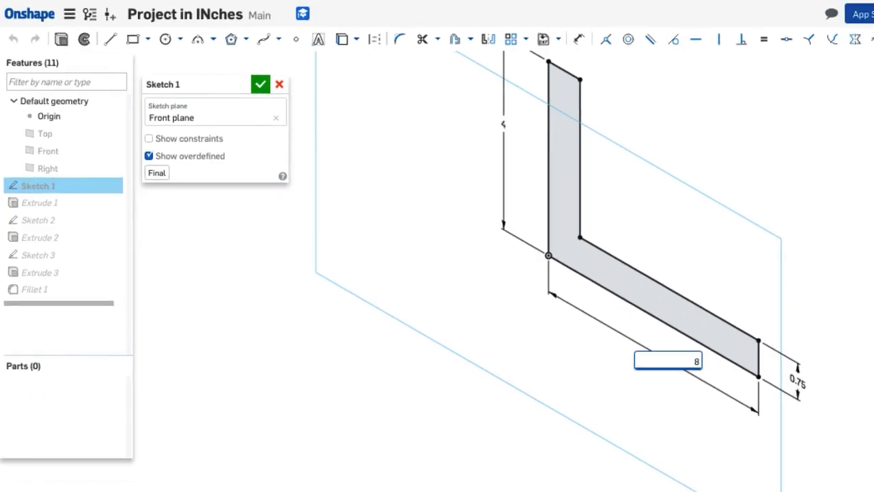
key("Return")
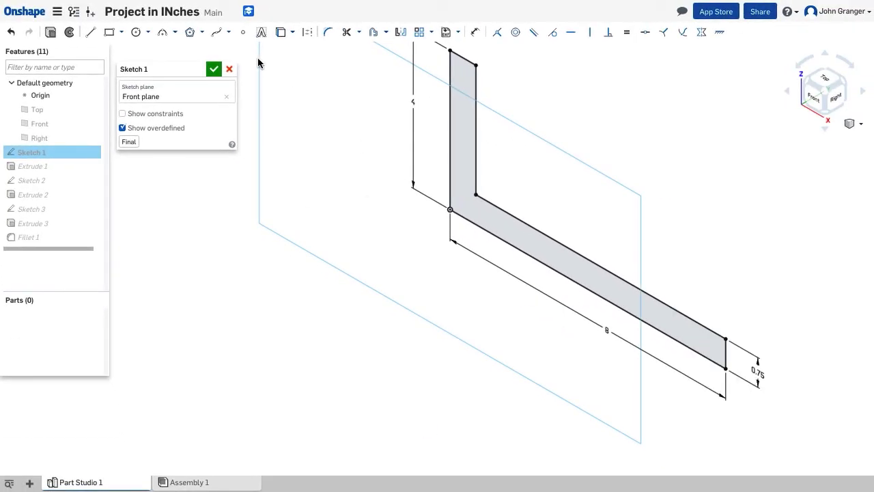
left_click(214, 70)
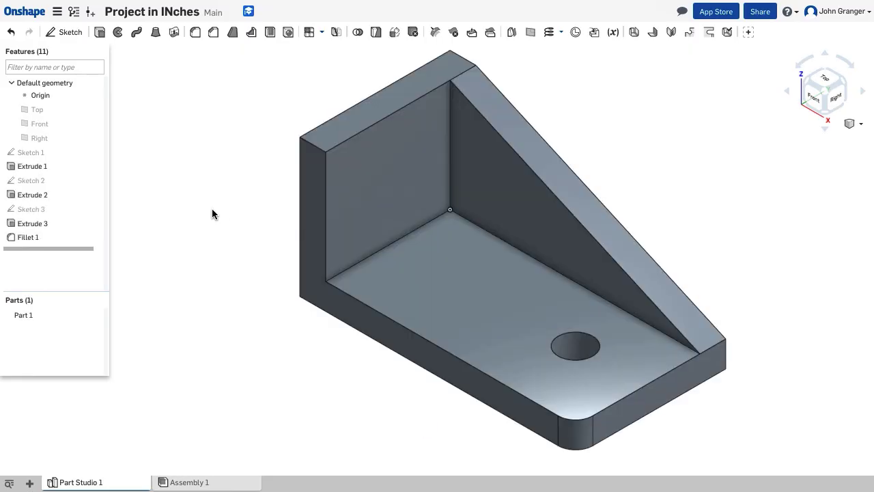